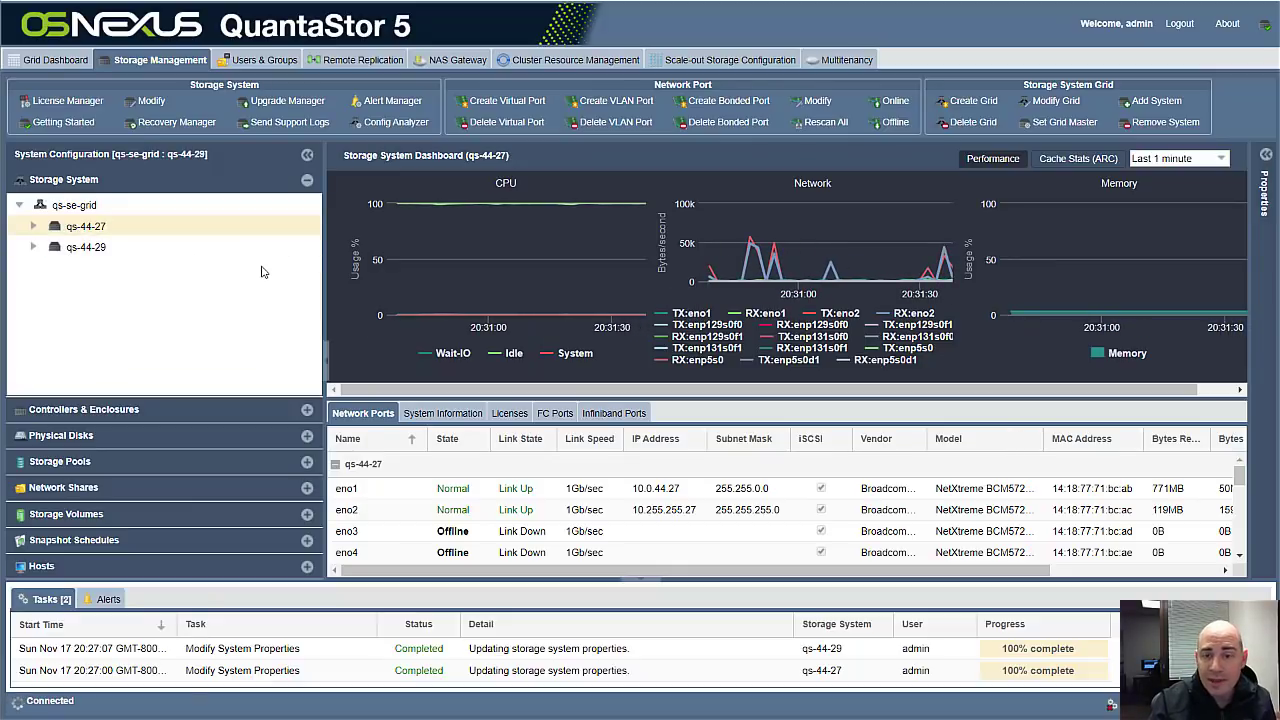
Create a RAID10 storage pool named DefaultPool on system qs-44-27 from all four 600GB disks, and select the new pool
click(92, 247)
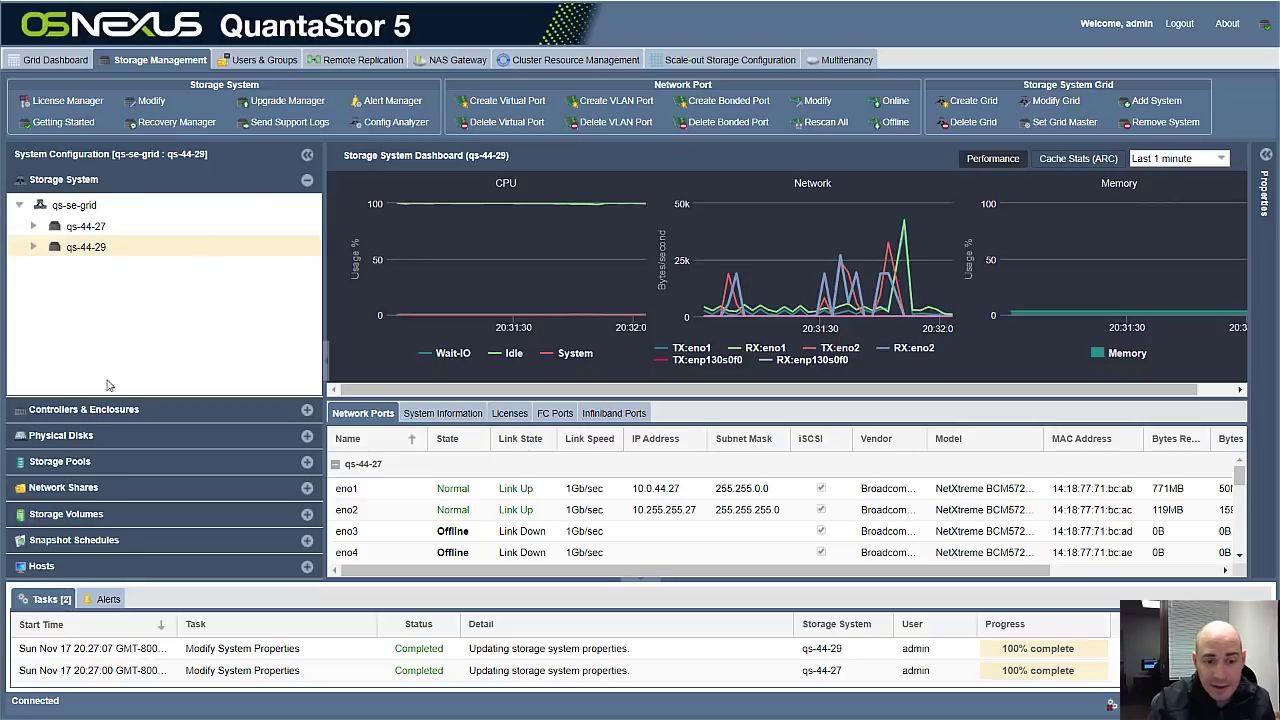
click(94, 461)
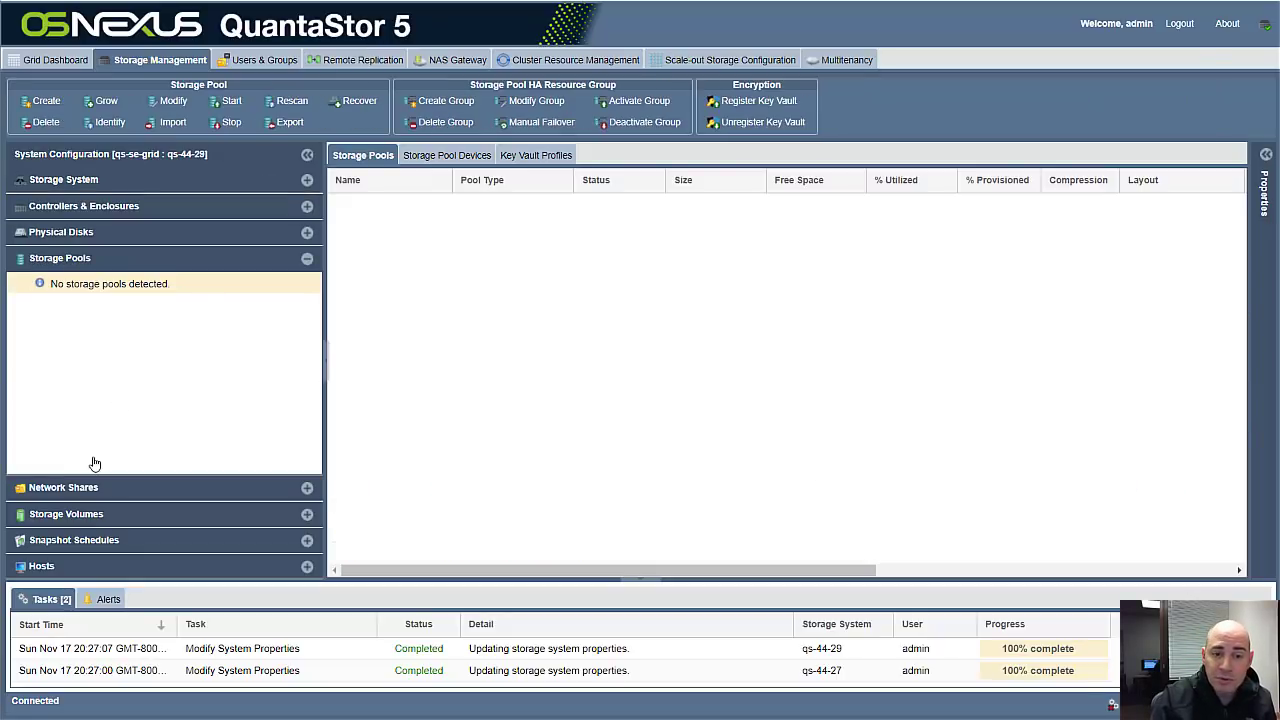
right_click(105, 310)
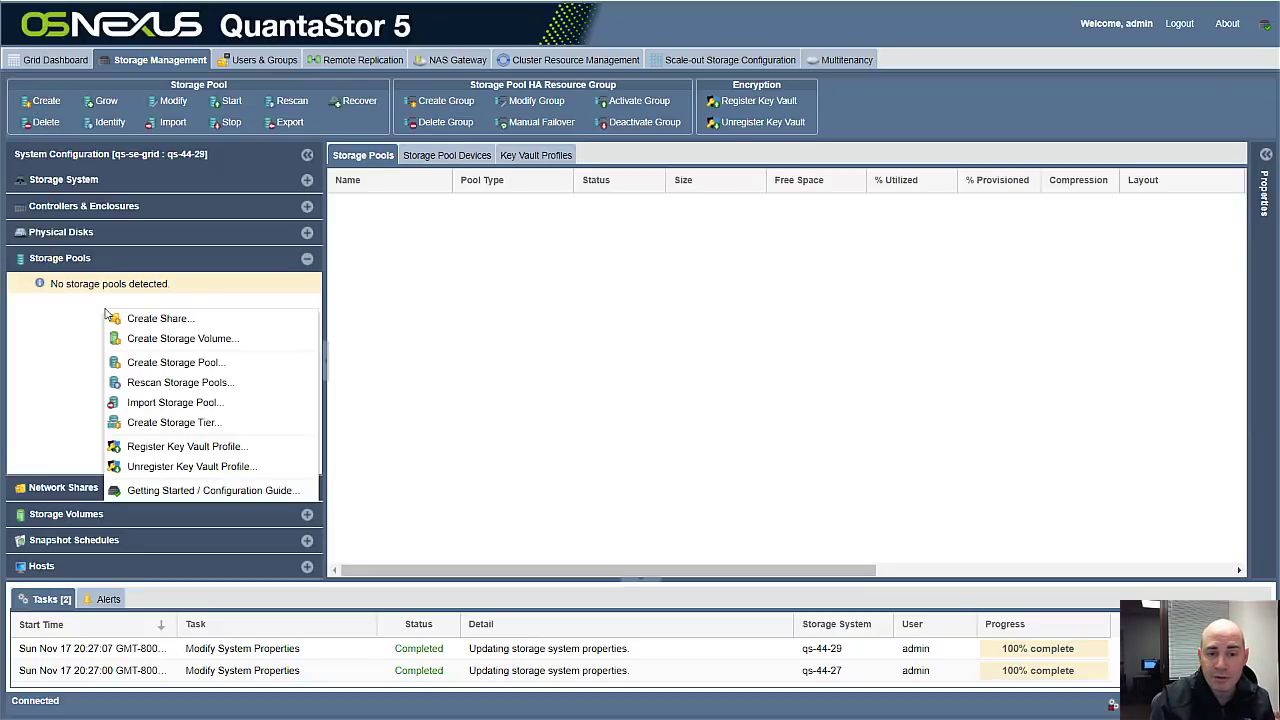
click(180, 363)
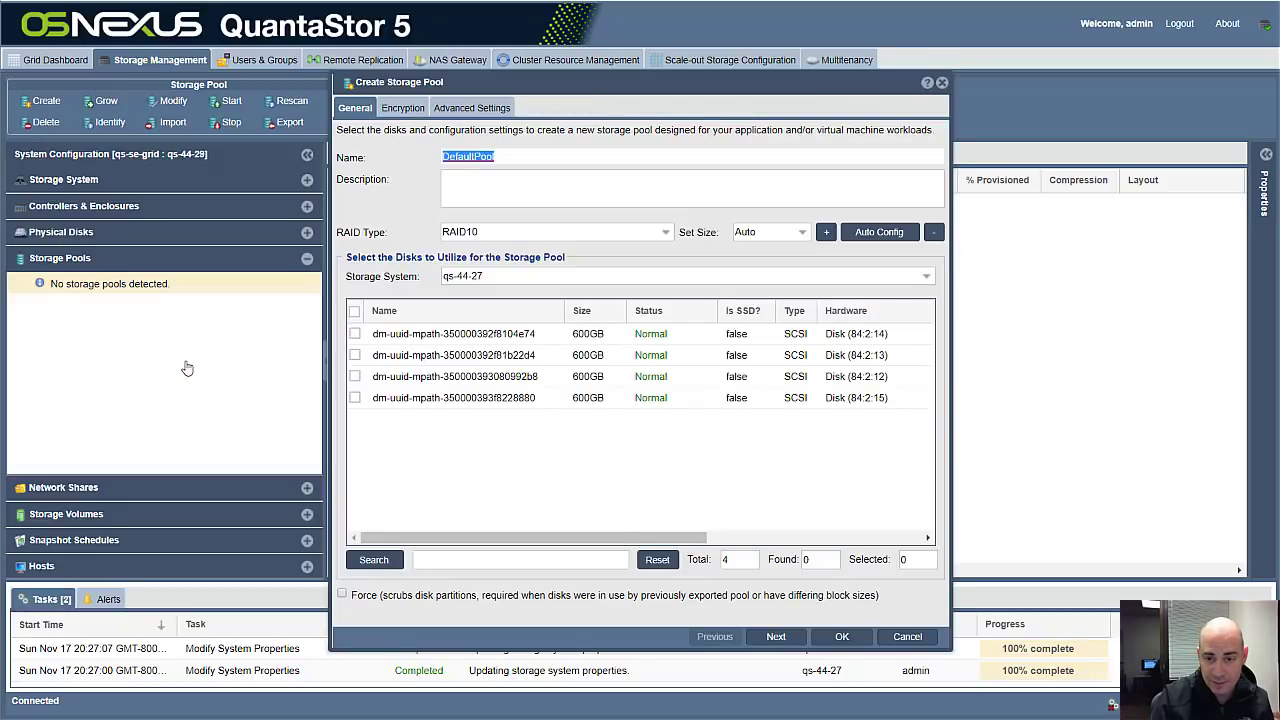
click(539, 160)
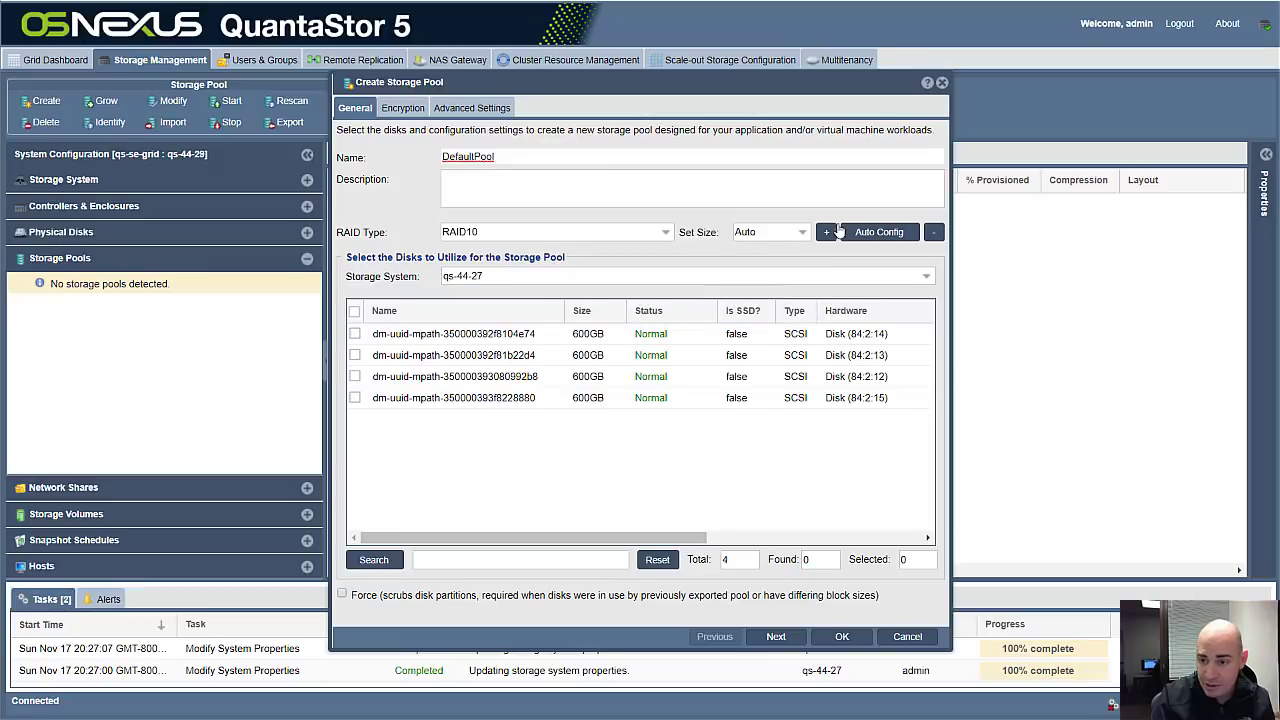
click(838, 231)
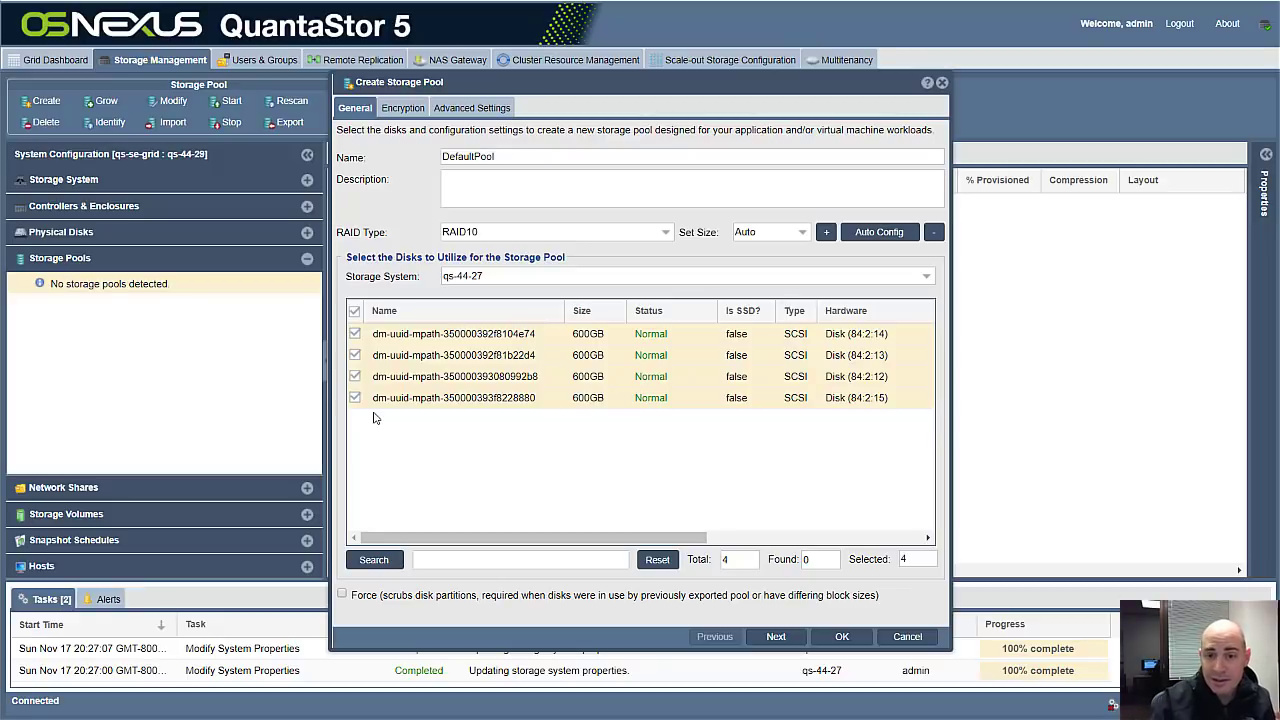
click(842, 637)
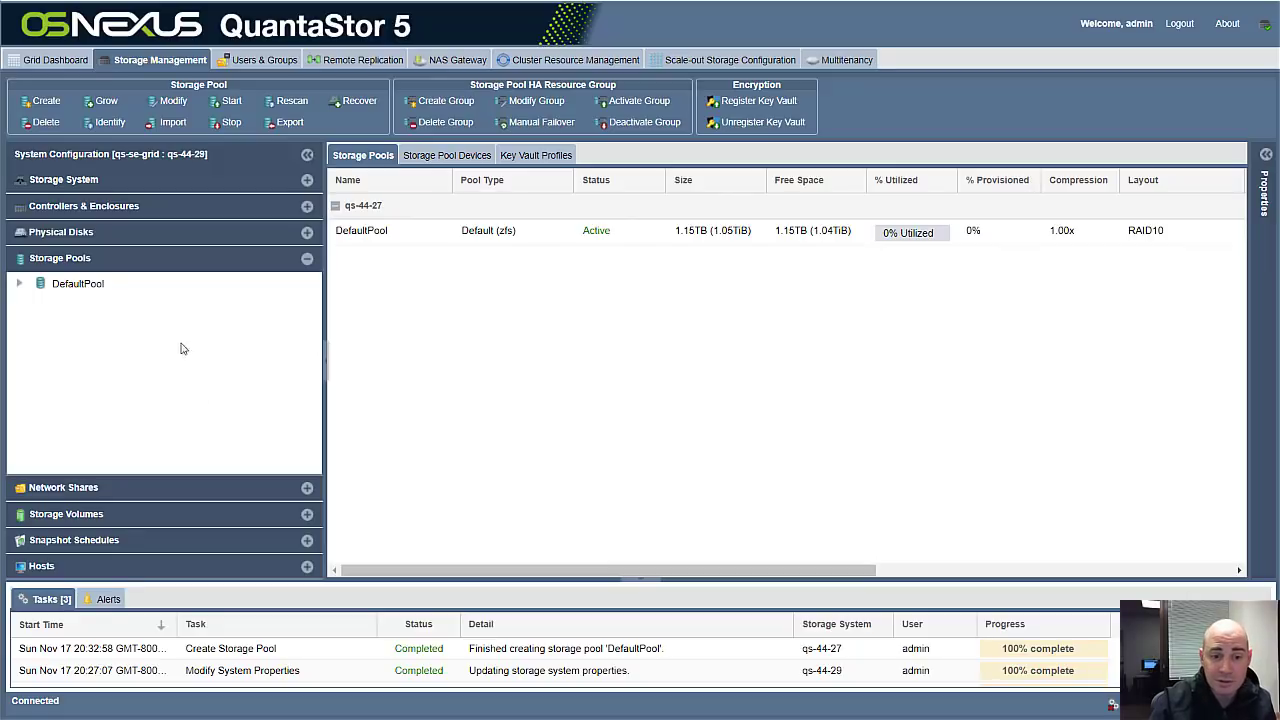
click(100, 287)
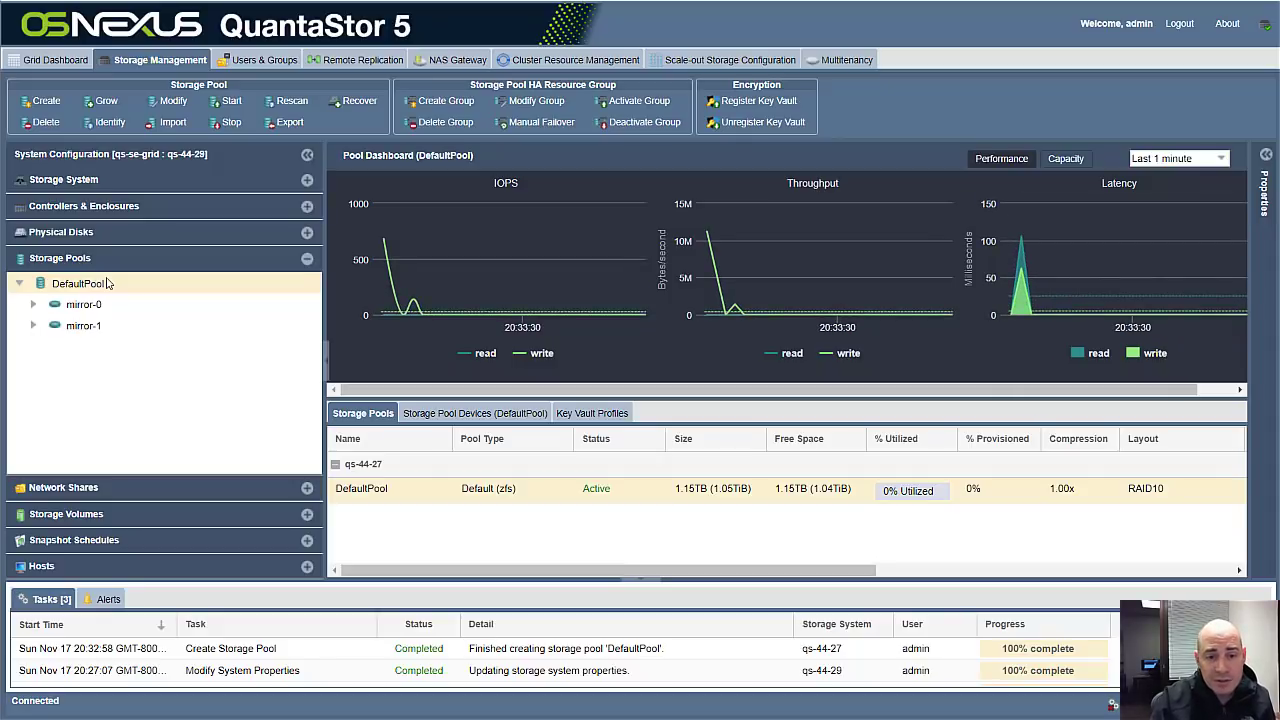
Start a new site cluster configuration and name it site1
click(535, 62)
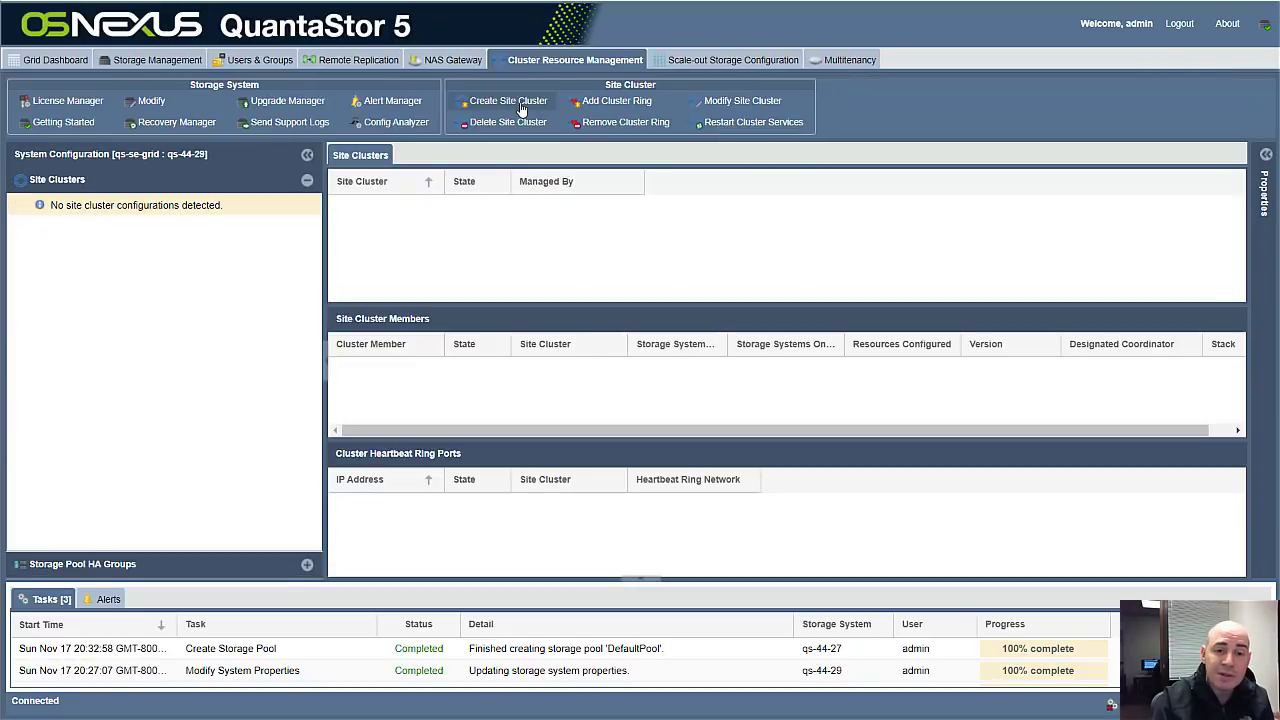
right_click(130, 238)
click(162, 241)
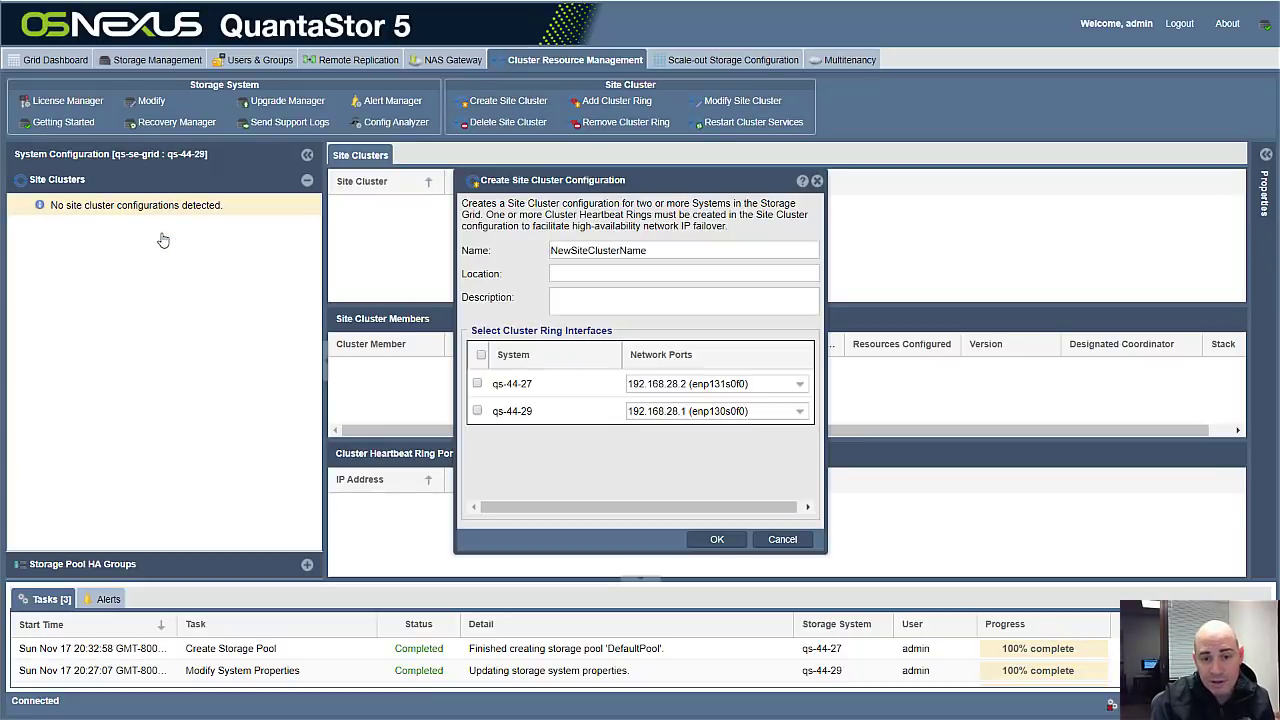
key(ctrl+a)
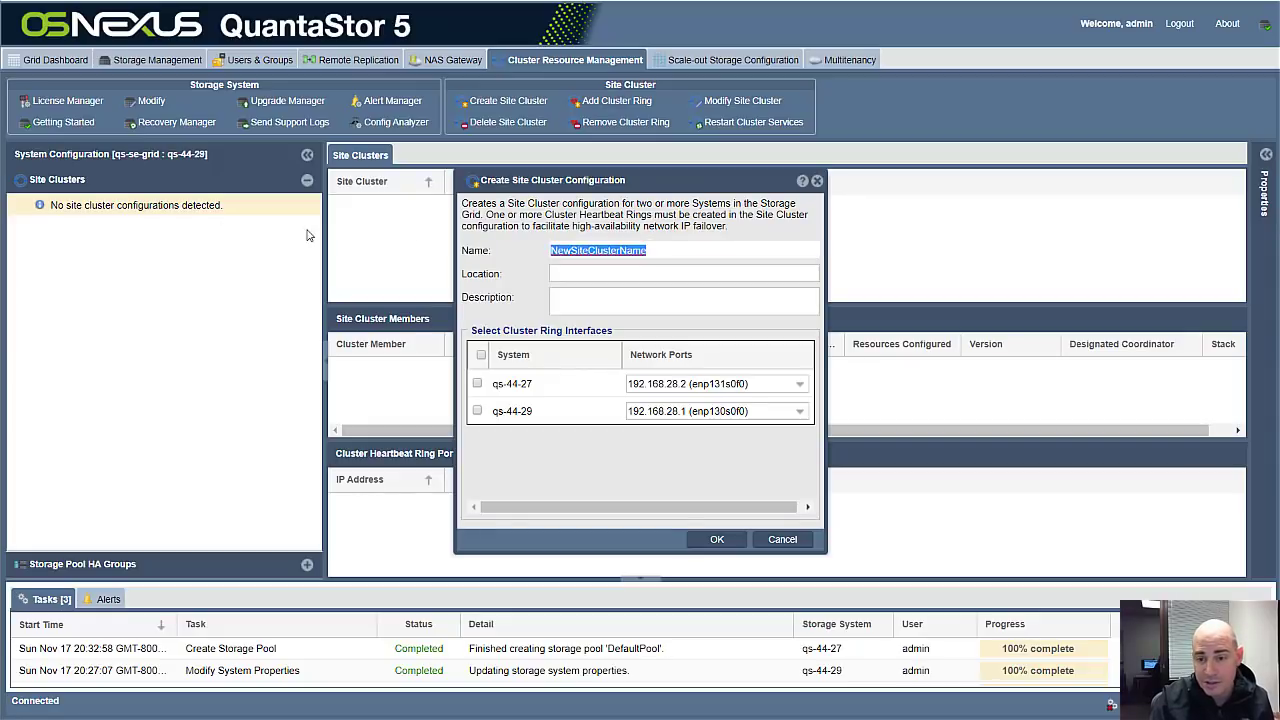
text(site1)
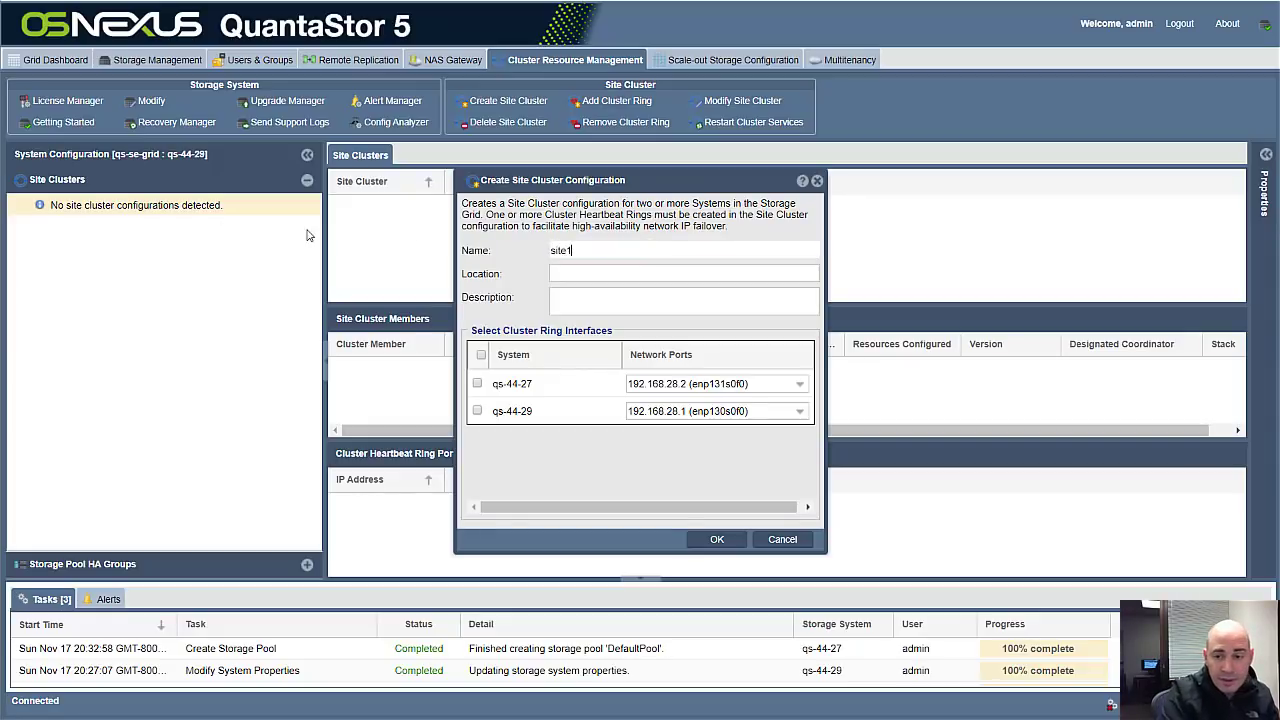
Include both systems in the site cluster with ring interfaces 10.0.44.27 (eno1) and 10.0.44.29 (eno1), and create it
click(481, 355)
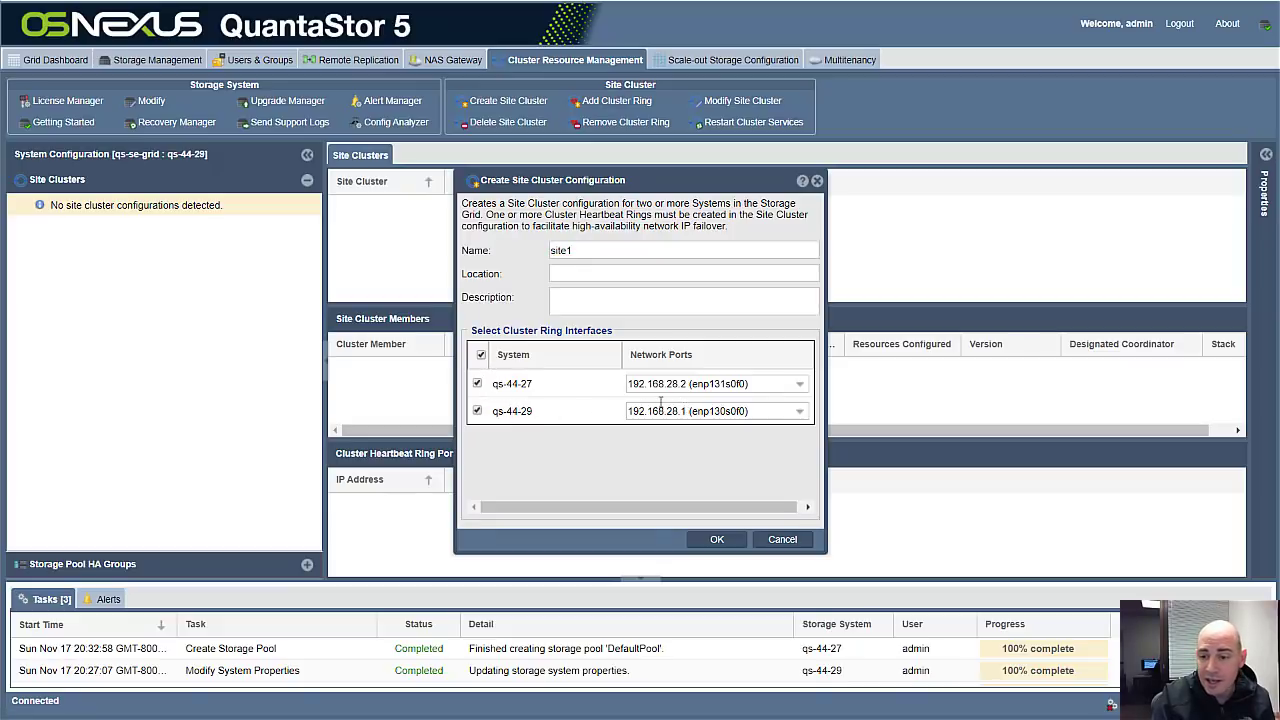
click(709, 385)
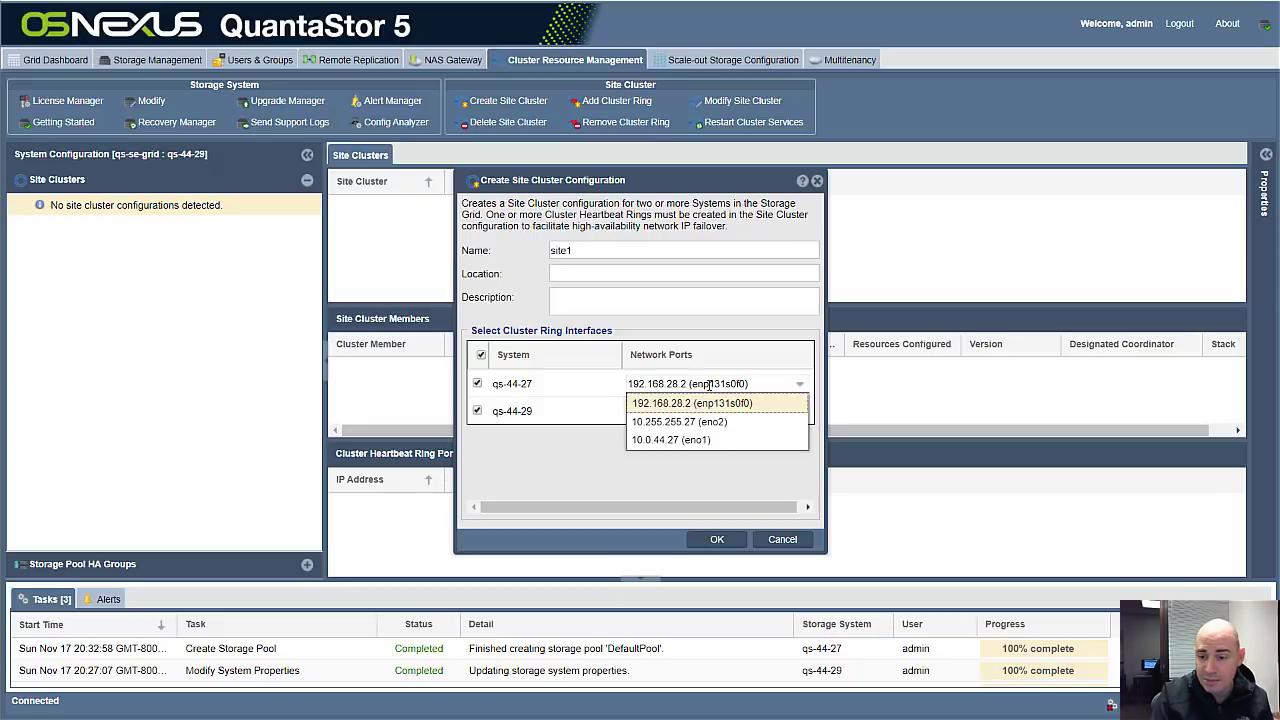
click(680, 440)
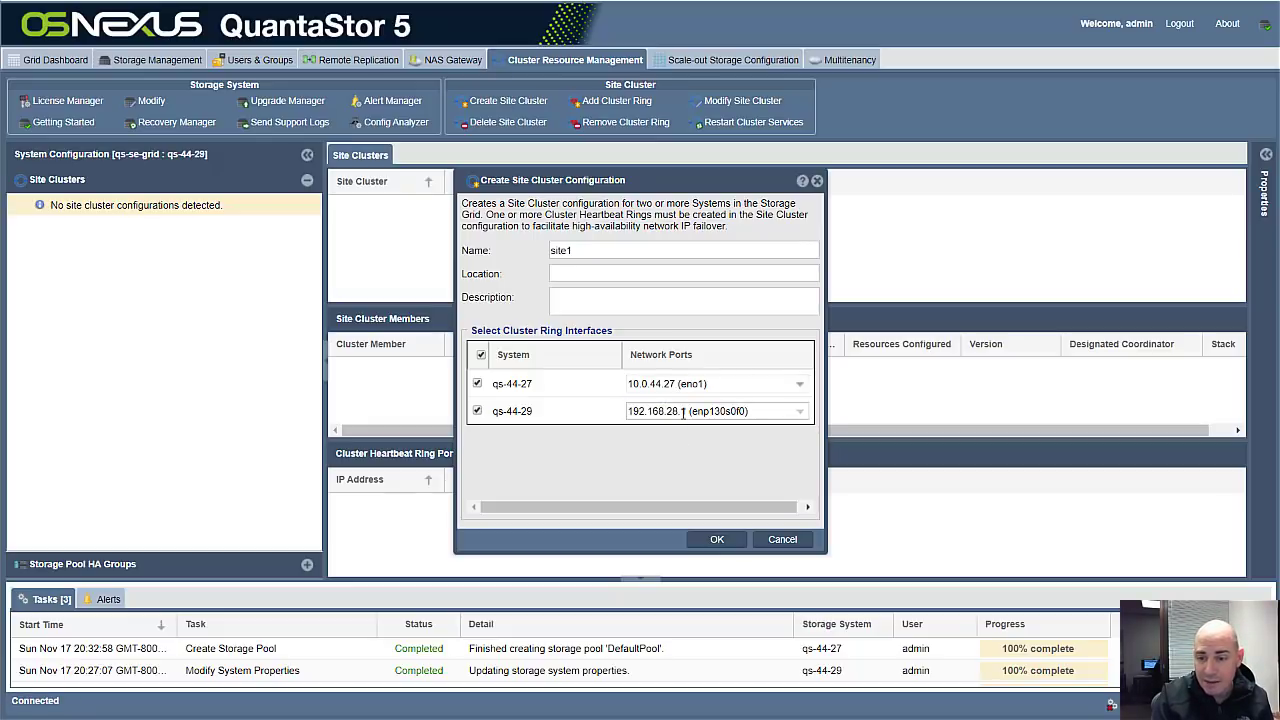
click(683, 411)
click(665, 435)
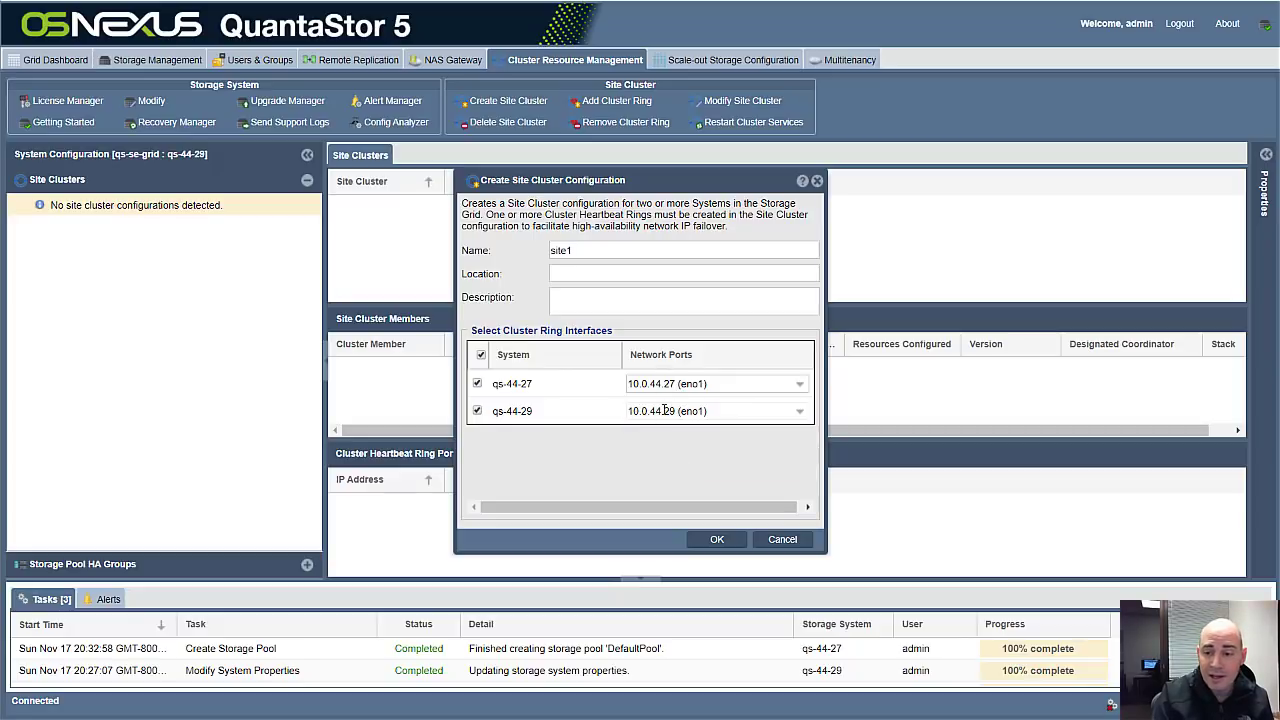
click(718, 540)
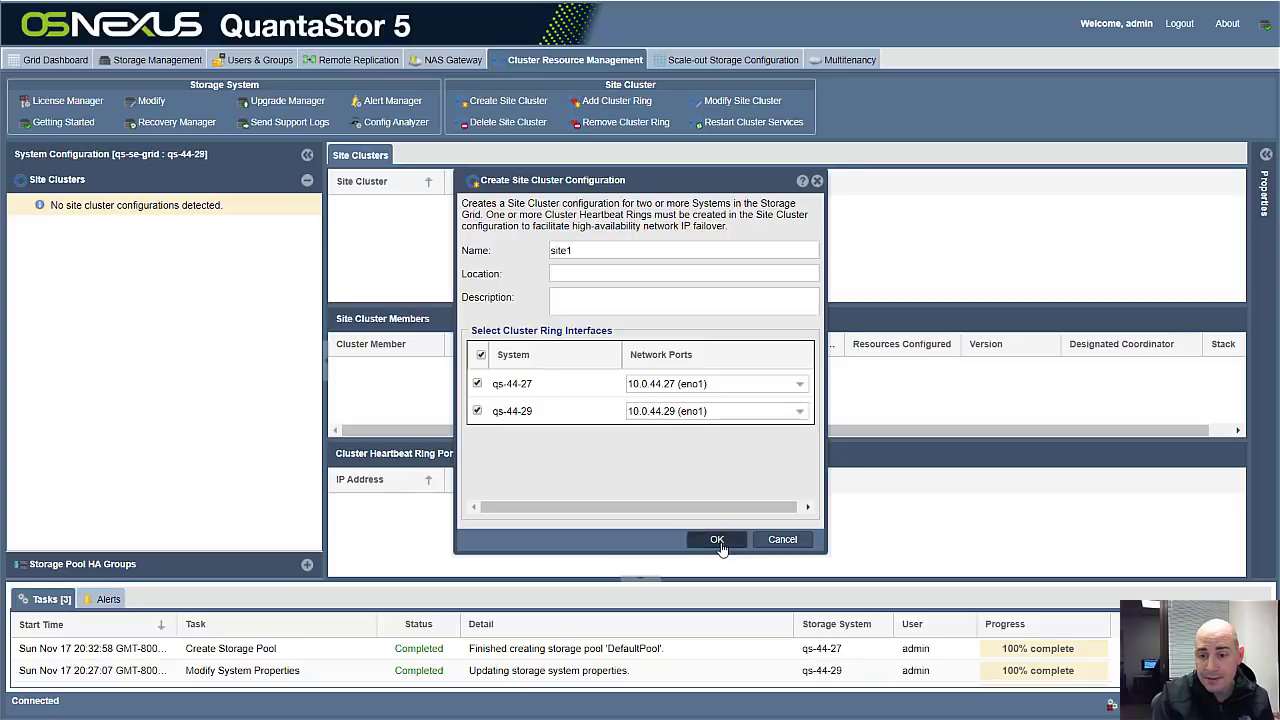
Try to add a second heartbeat ring to site1 on 192.168.28.2 (enp131s0f0) and 192.168.28.1 (enp130s0f0)
click(48, 205)
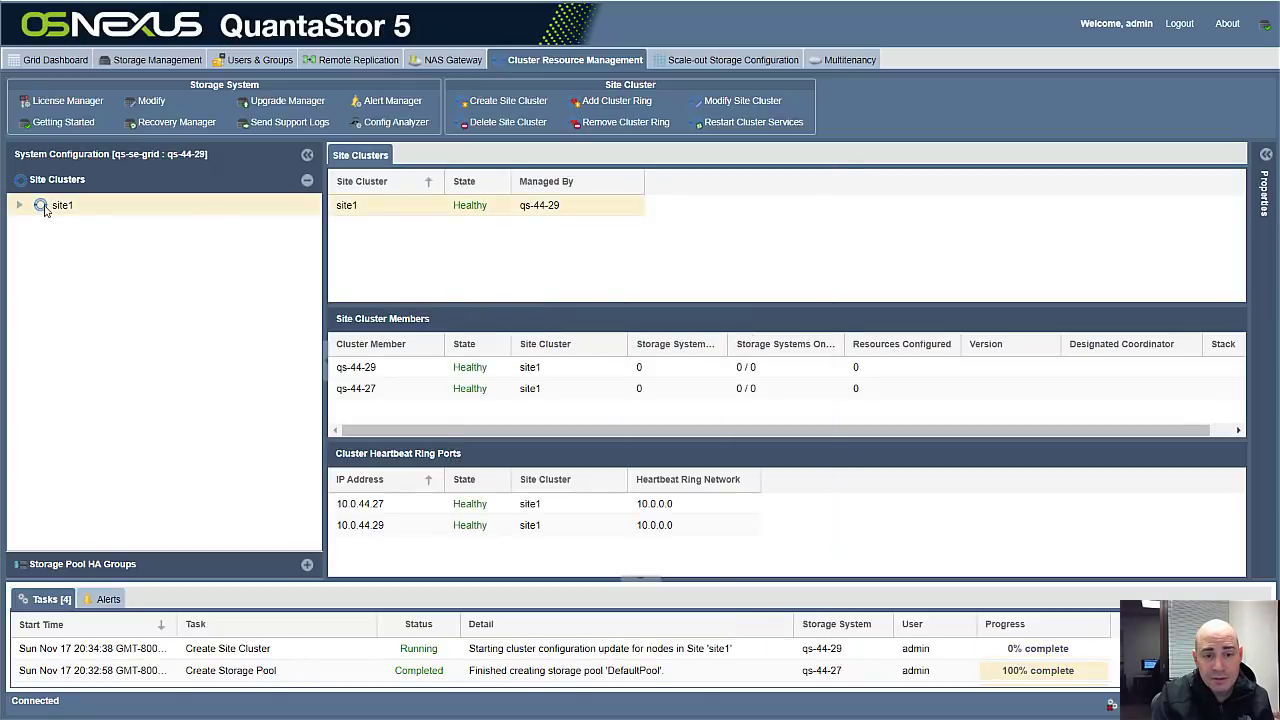
click(466, 650)
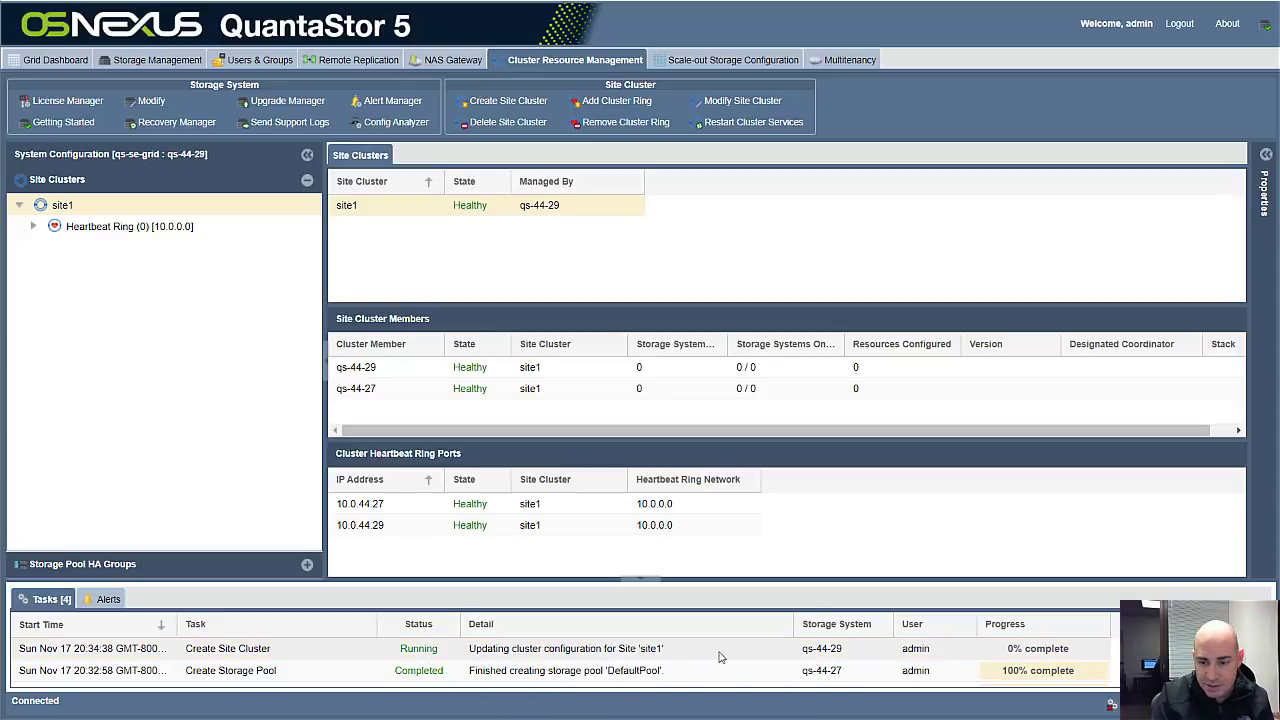
click(32, 227)
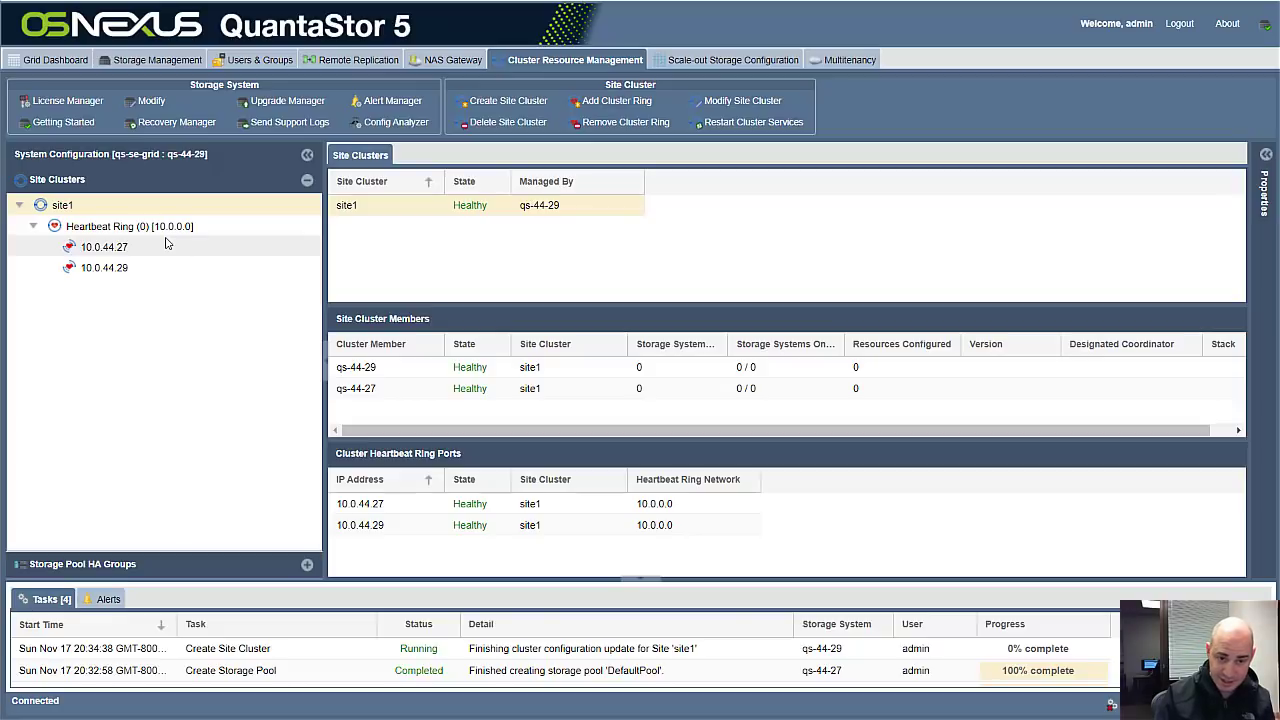
right_click(63, 206)
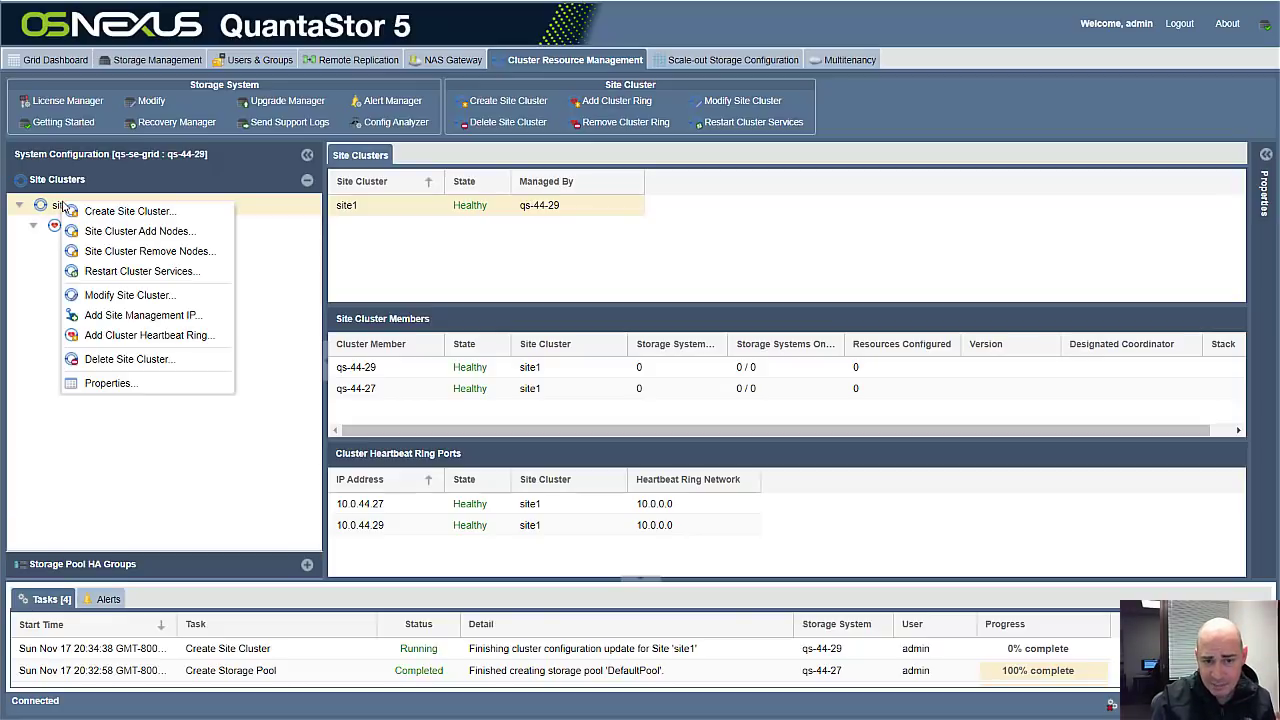
click(196, 336)
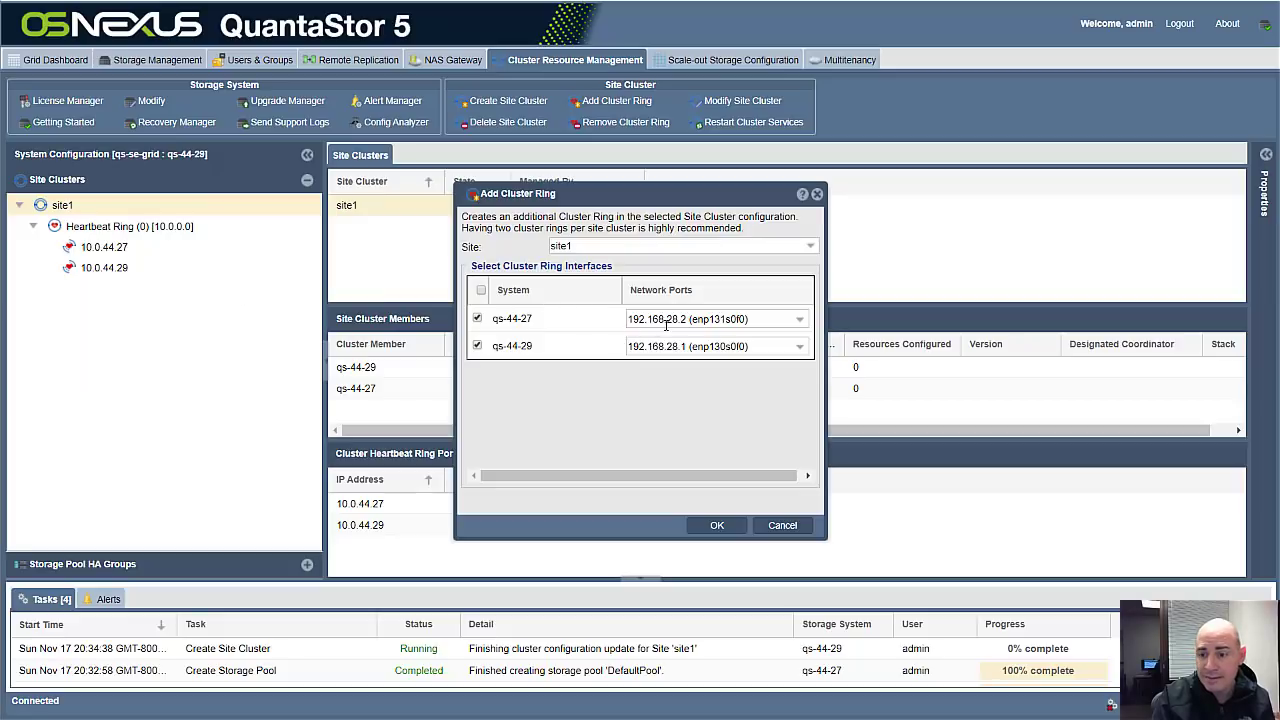
click(712, 527)
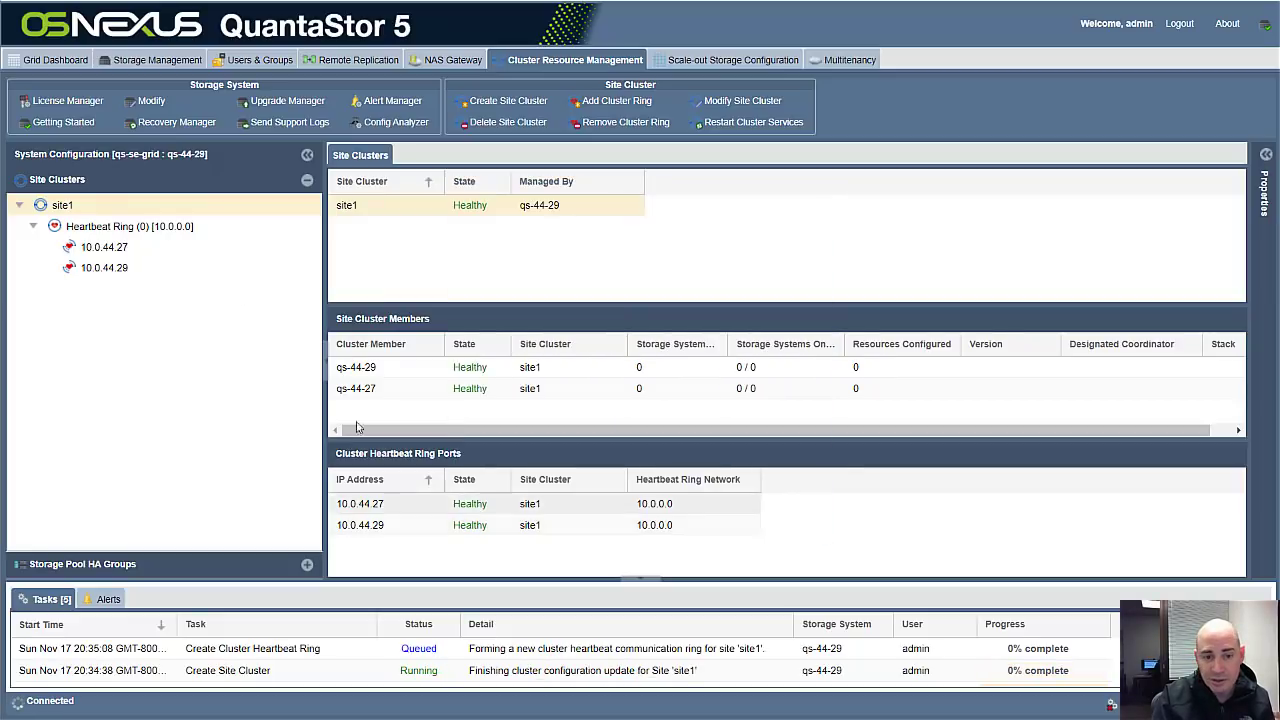
Widen the task list's Detail column to examine the message of the heartbeat ring creation task
click(76, 228)
click(58, 206)
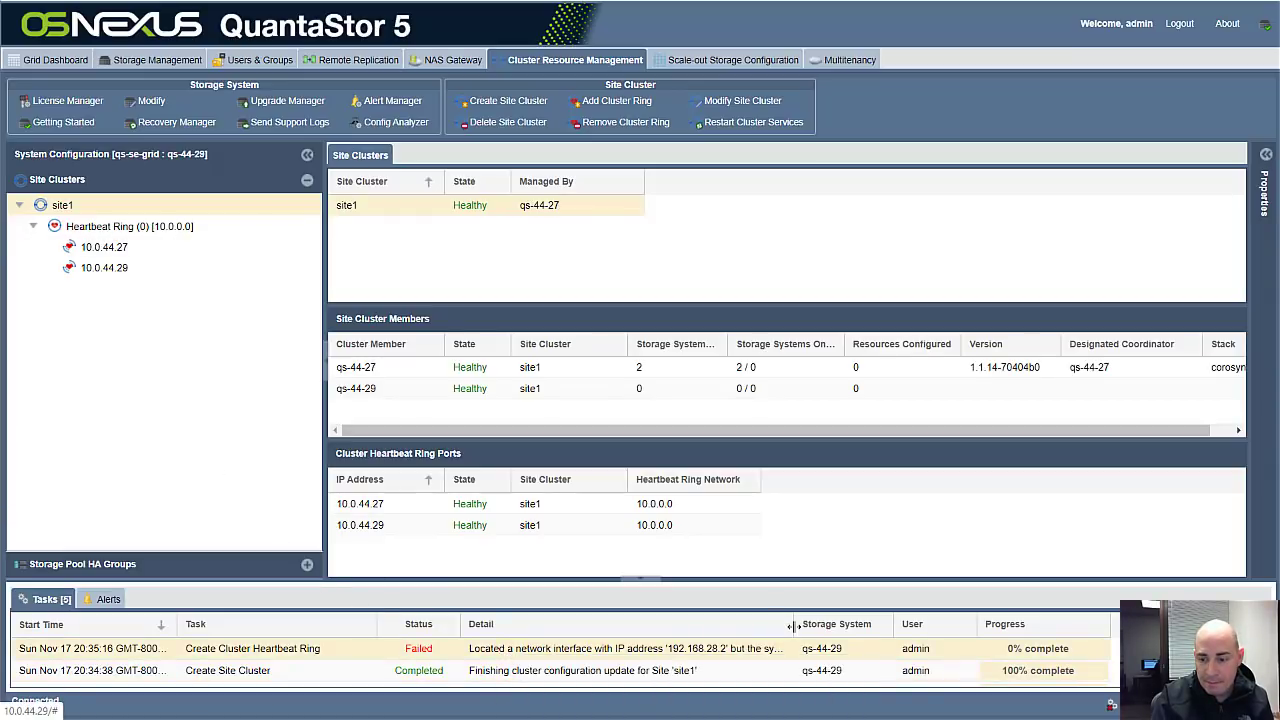
drag(792, 623, 986, 621)
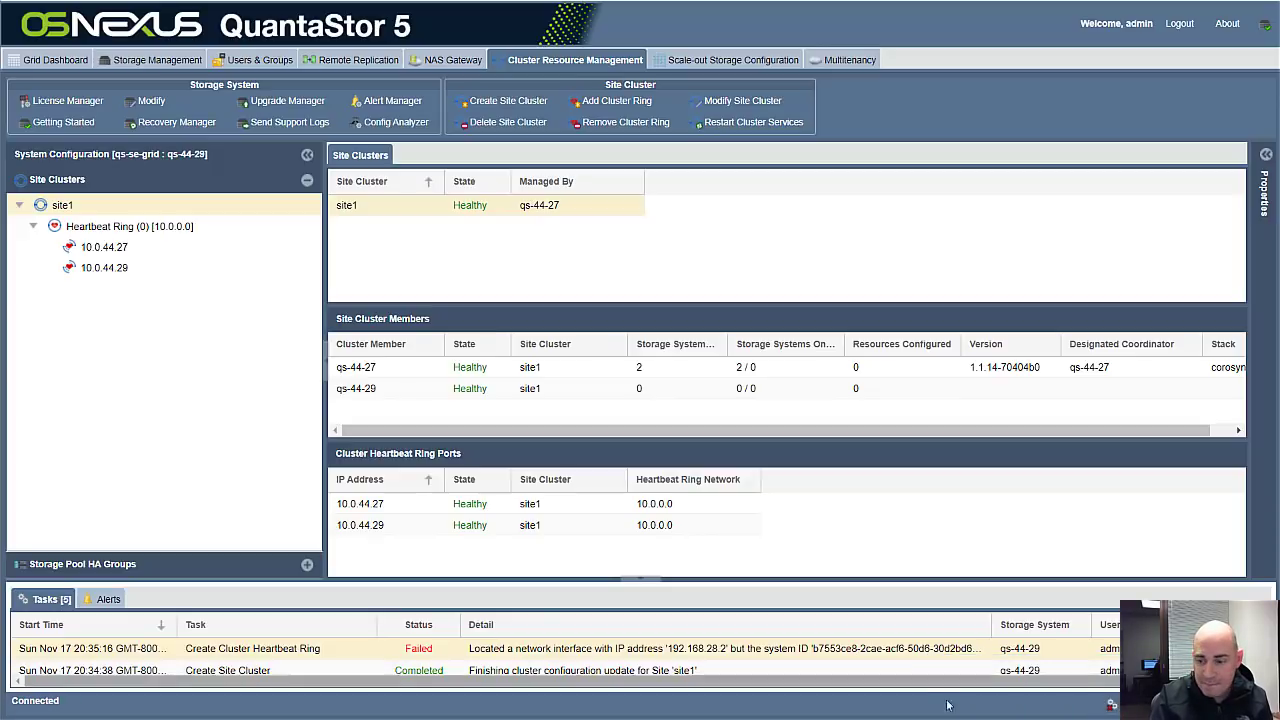
click(227, 669)
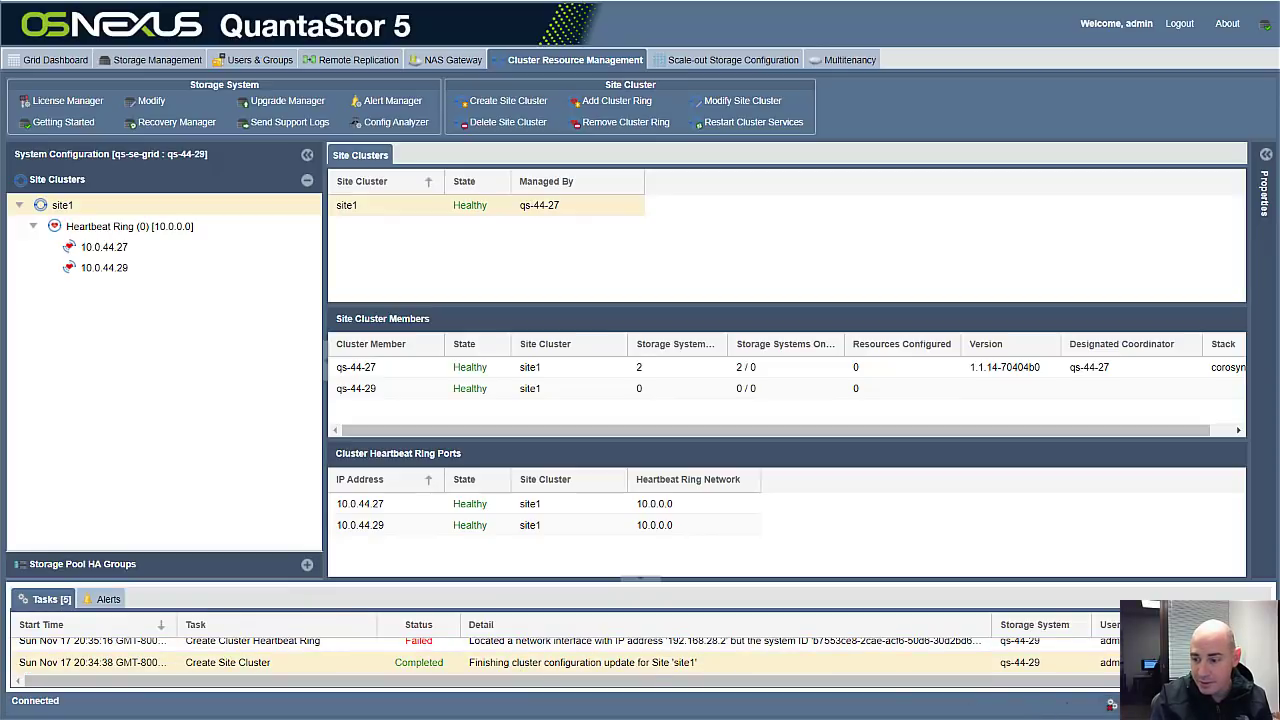
Add another heartbeat ring to site1 using ports 192.168.28.2 (enp131s0f0) on qs-44-27 and 192.168.28.1 (enp130s0f0) on qs-44-29
right_click(56, 210)
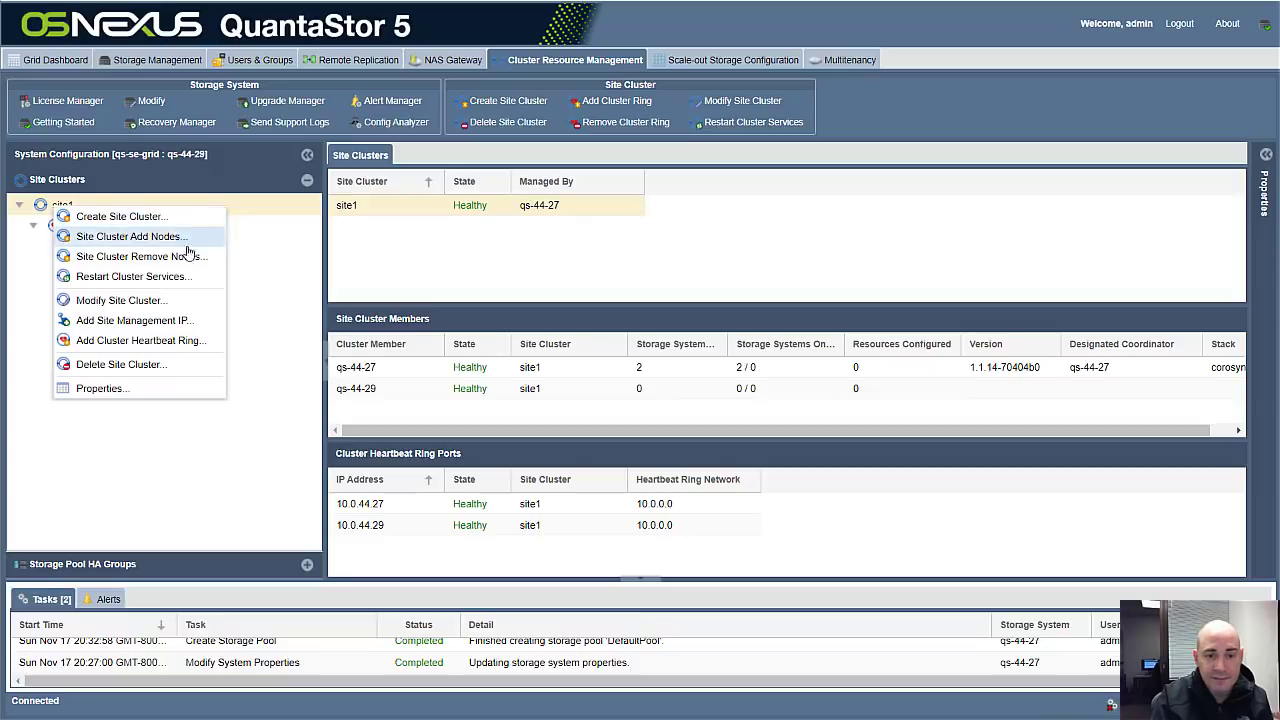
click(124, 343)
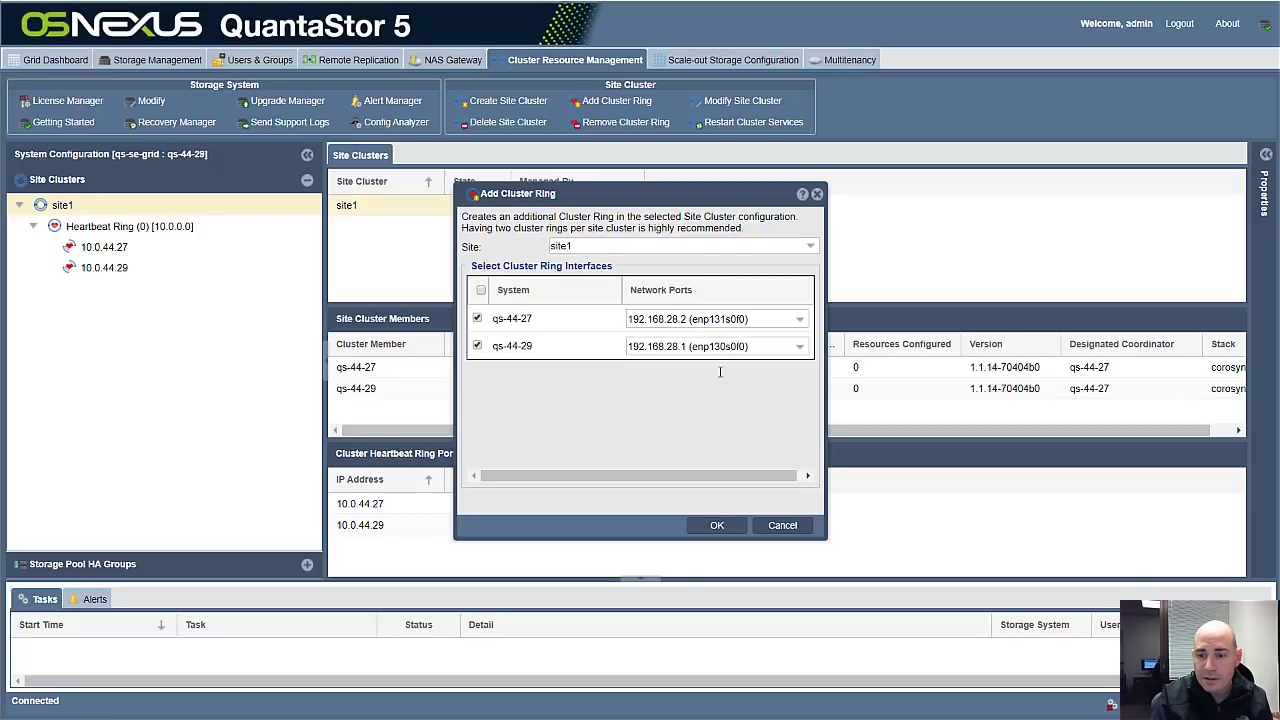
click(728, 531)
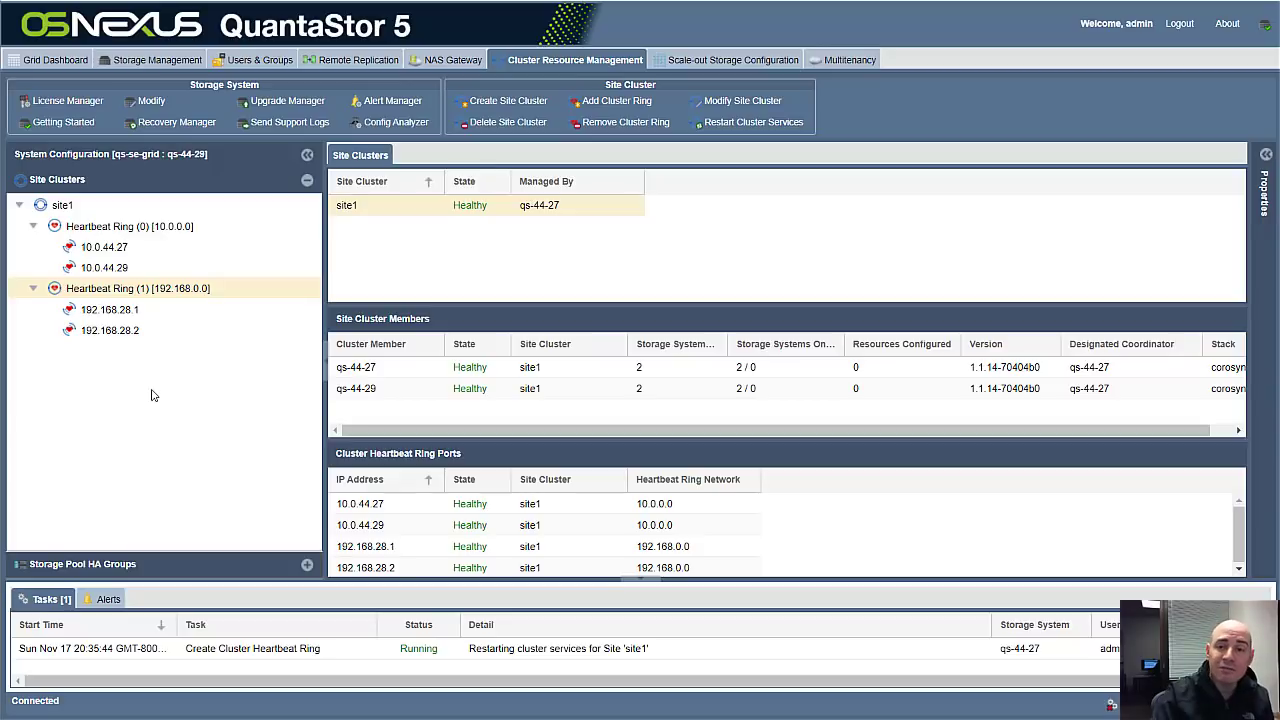
Create a high-availability group named DefaultPool-ha-group for DefaultPool, with qs-44-29 as the secondary system
click(153, 60)
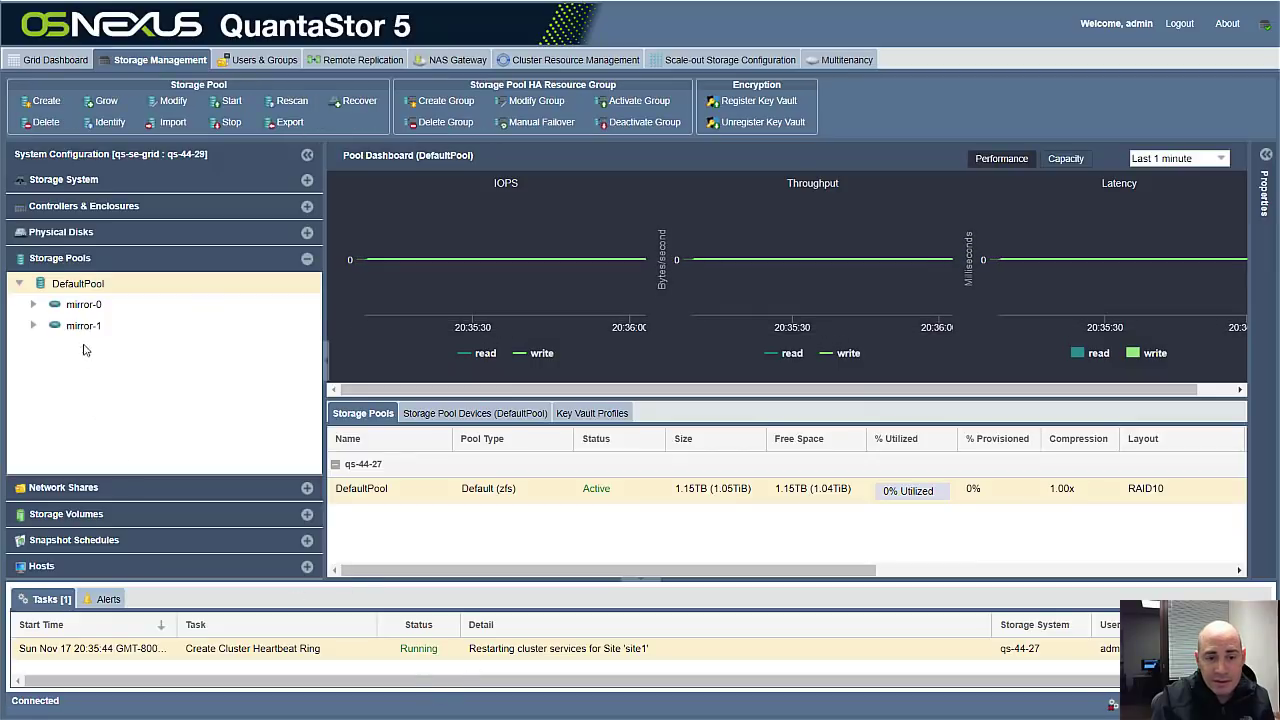
right_click(91, 285)
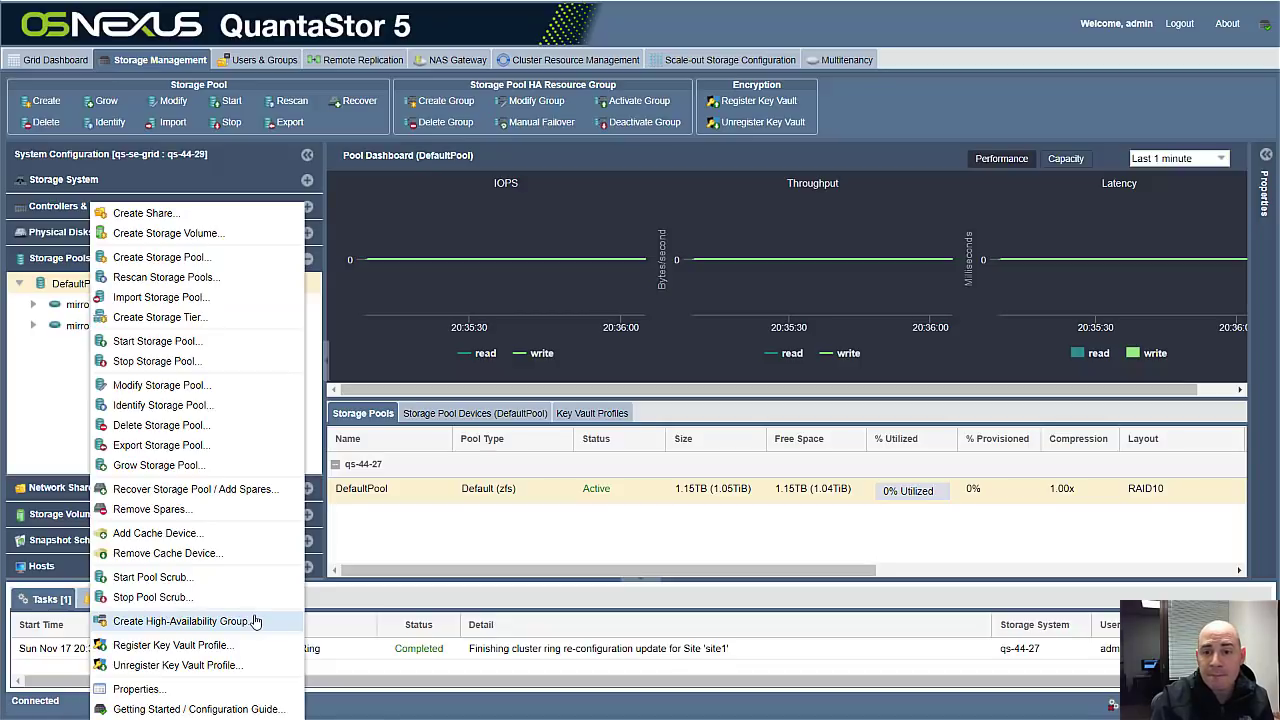
click(463, 108)
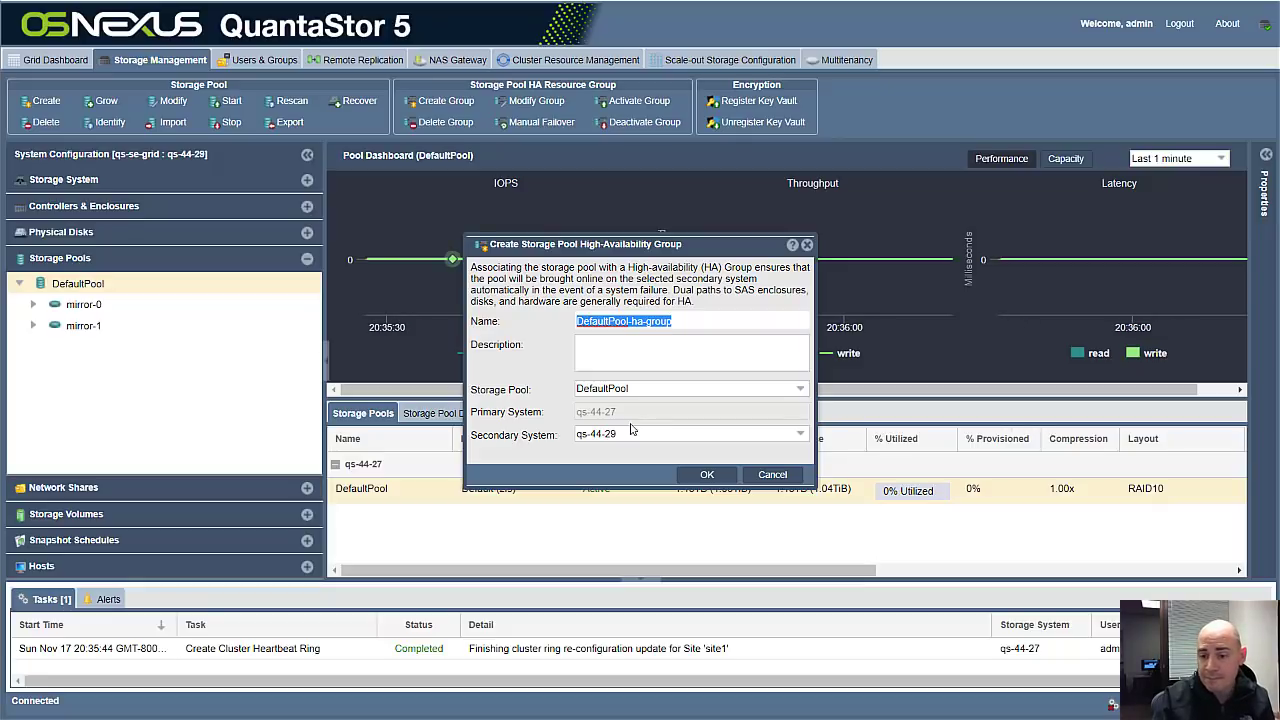
click(706, 477)
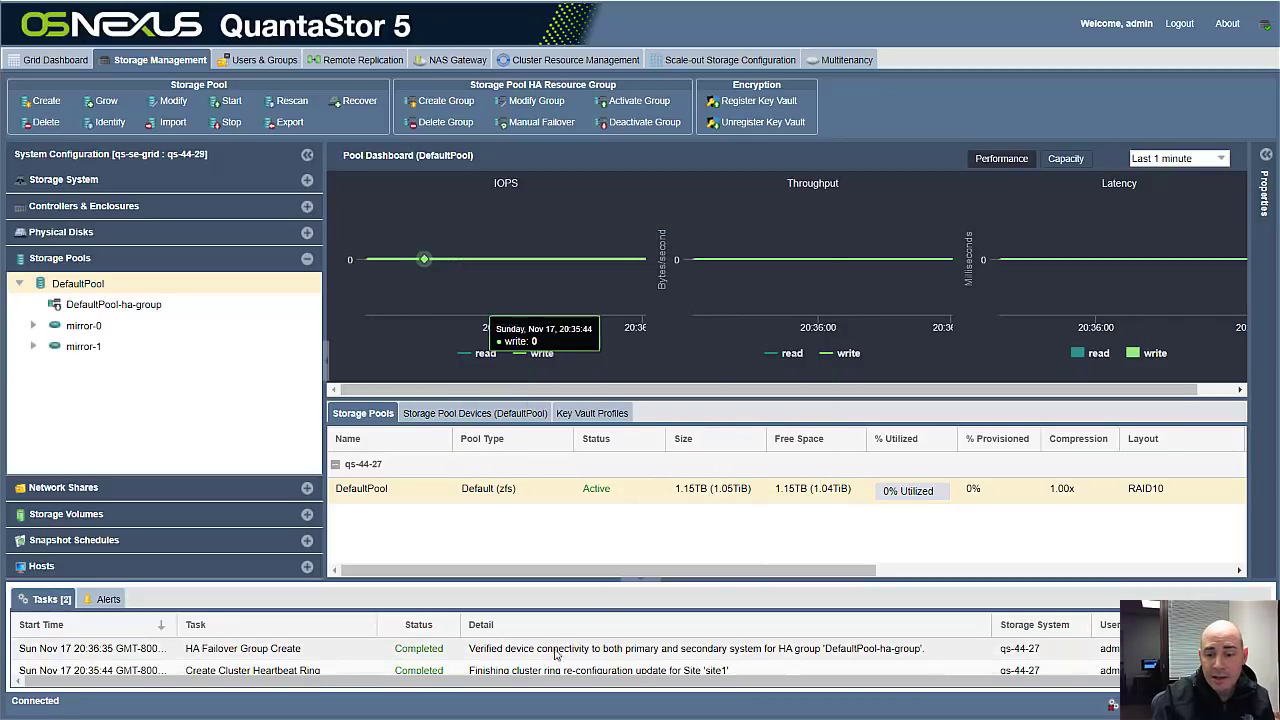
Try to create a high-availability virtual interface for DefaultPool-ha-group at 10.1.44.29 on port enp131s0f0 of qs-44-27
click(136, 307)
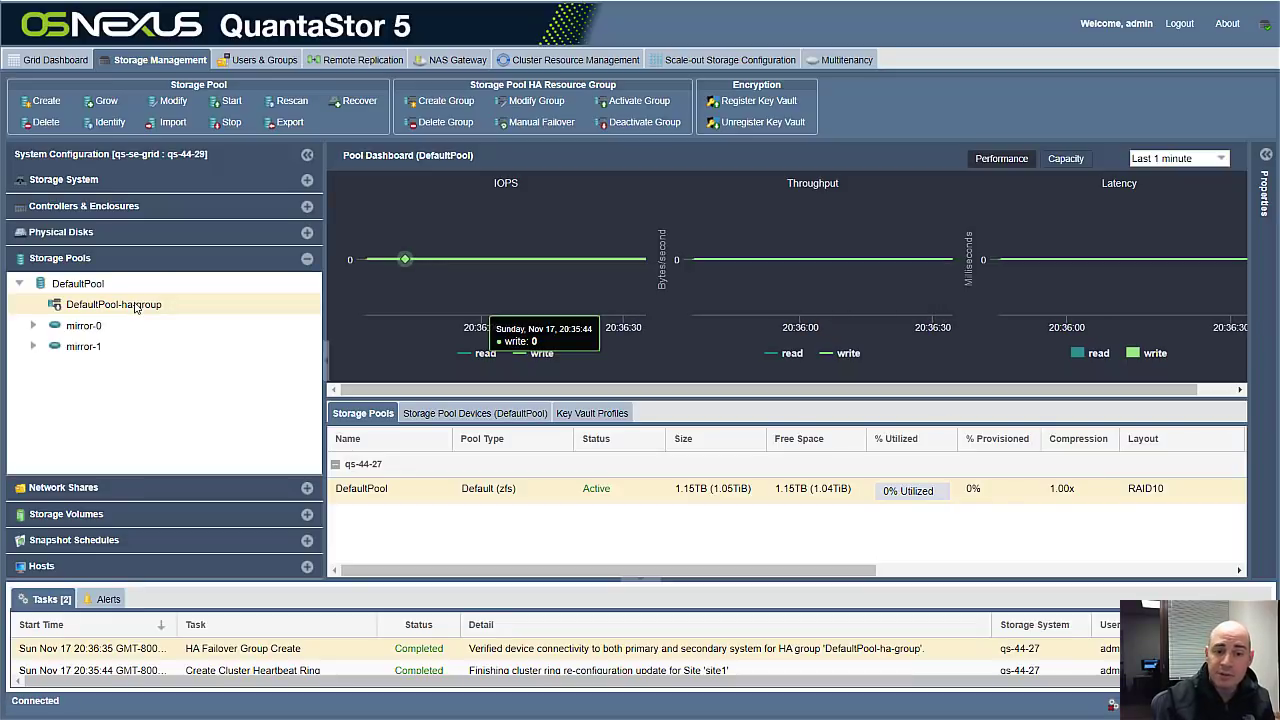
right_click(136, 307)
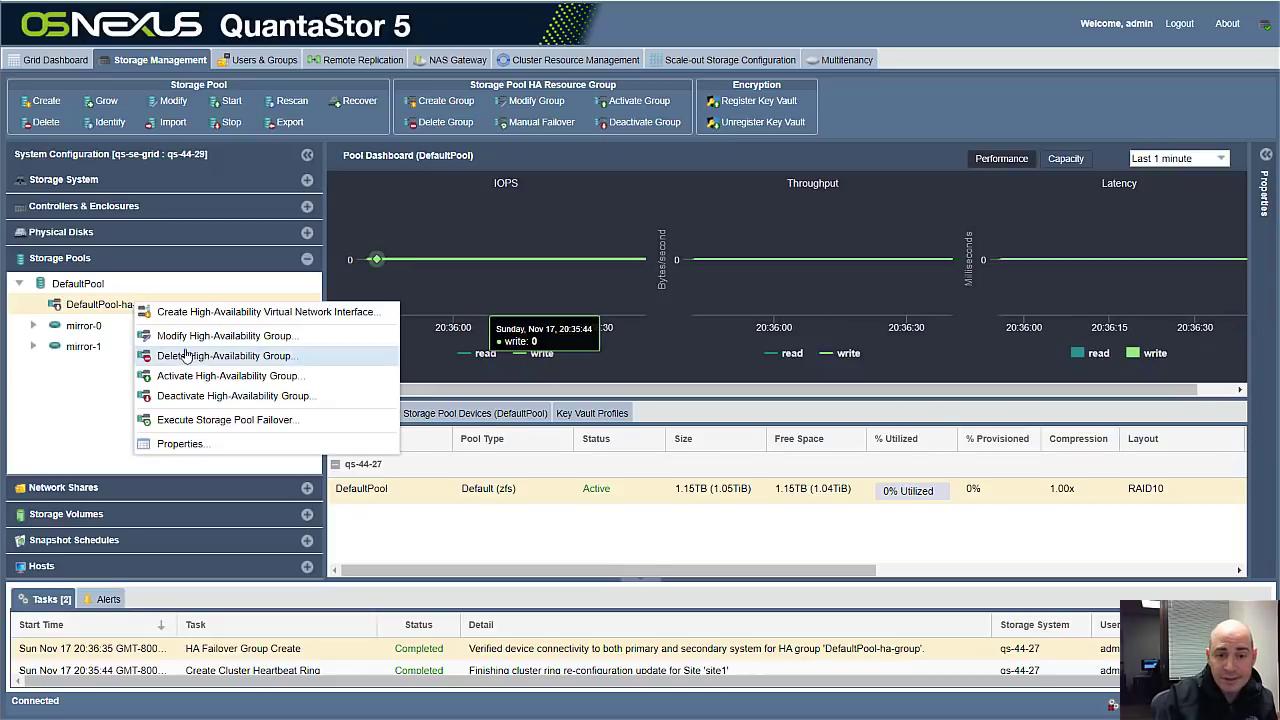
click(258, 314)
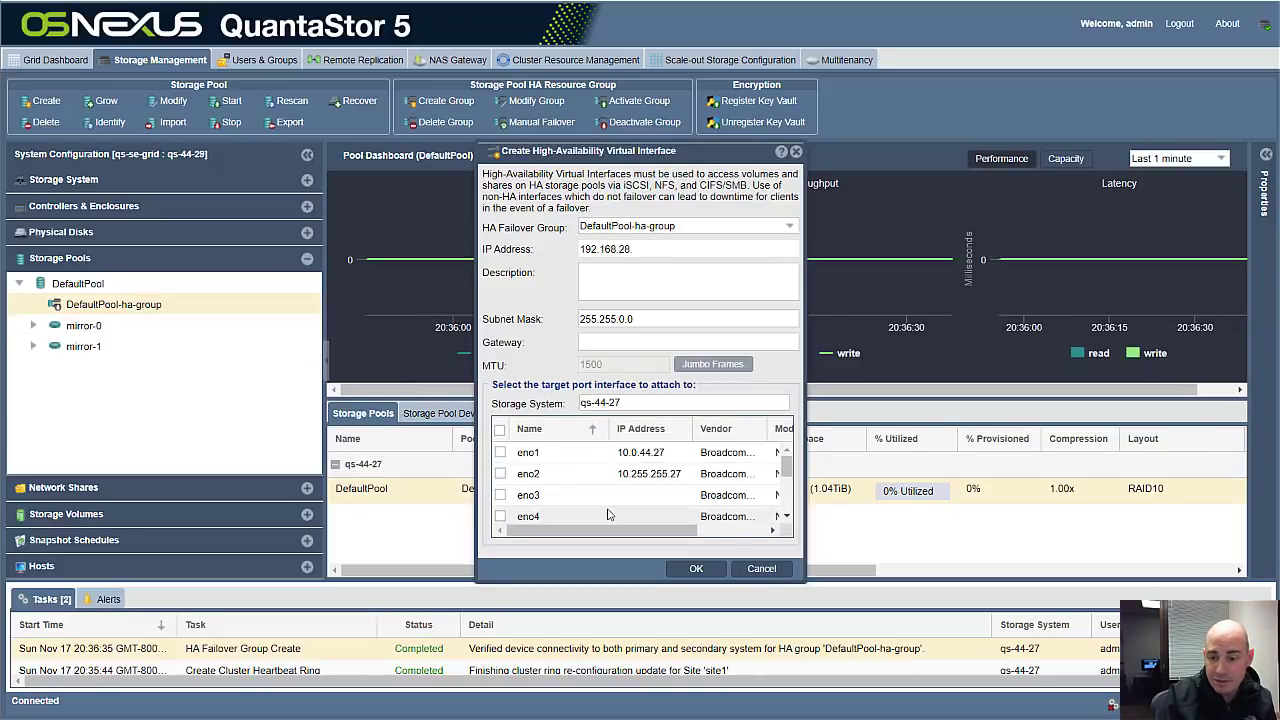
scroll(608, 514, down, 3)
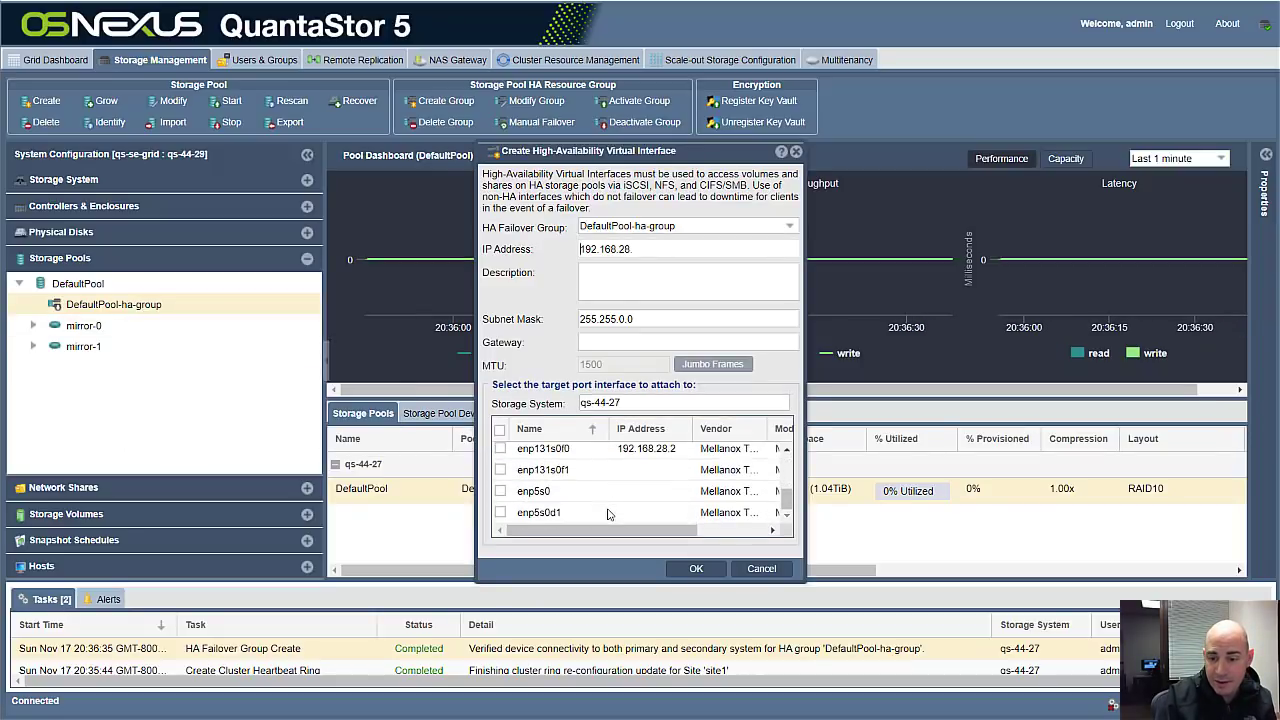
click(500, 449)
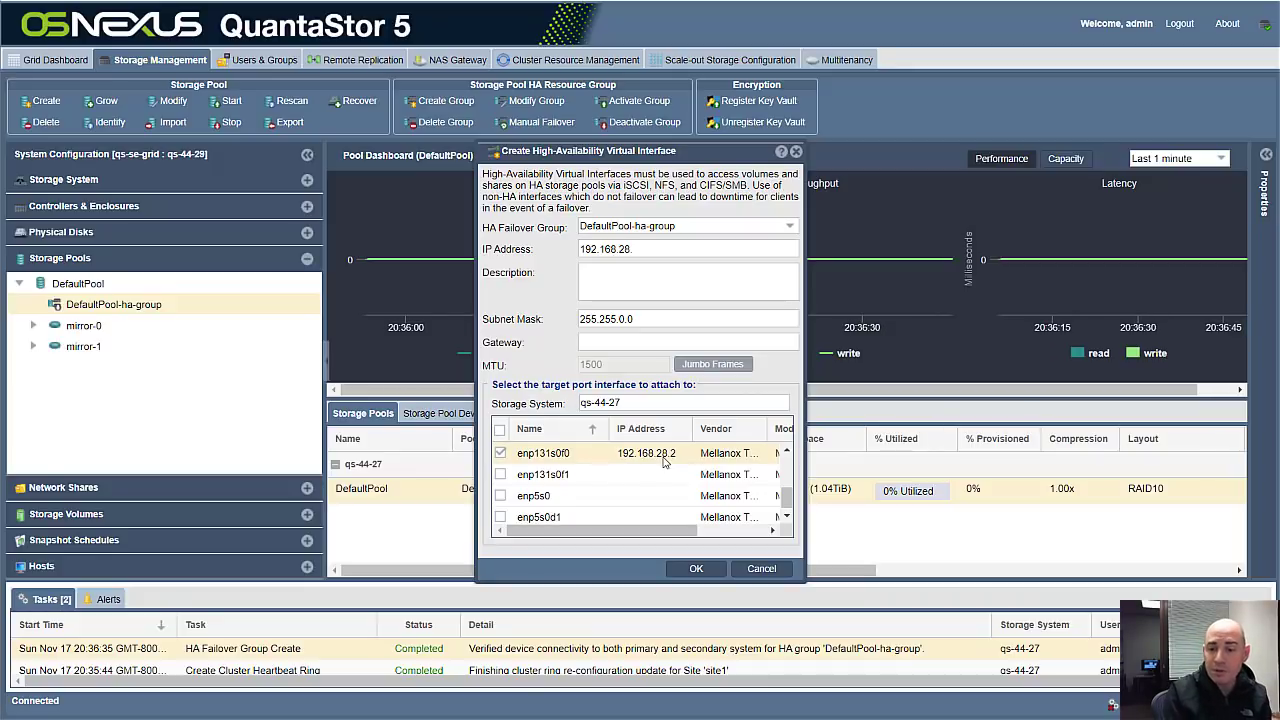
drag(645, 249, 456, 246)
text(10.1)
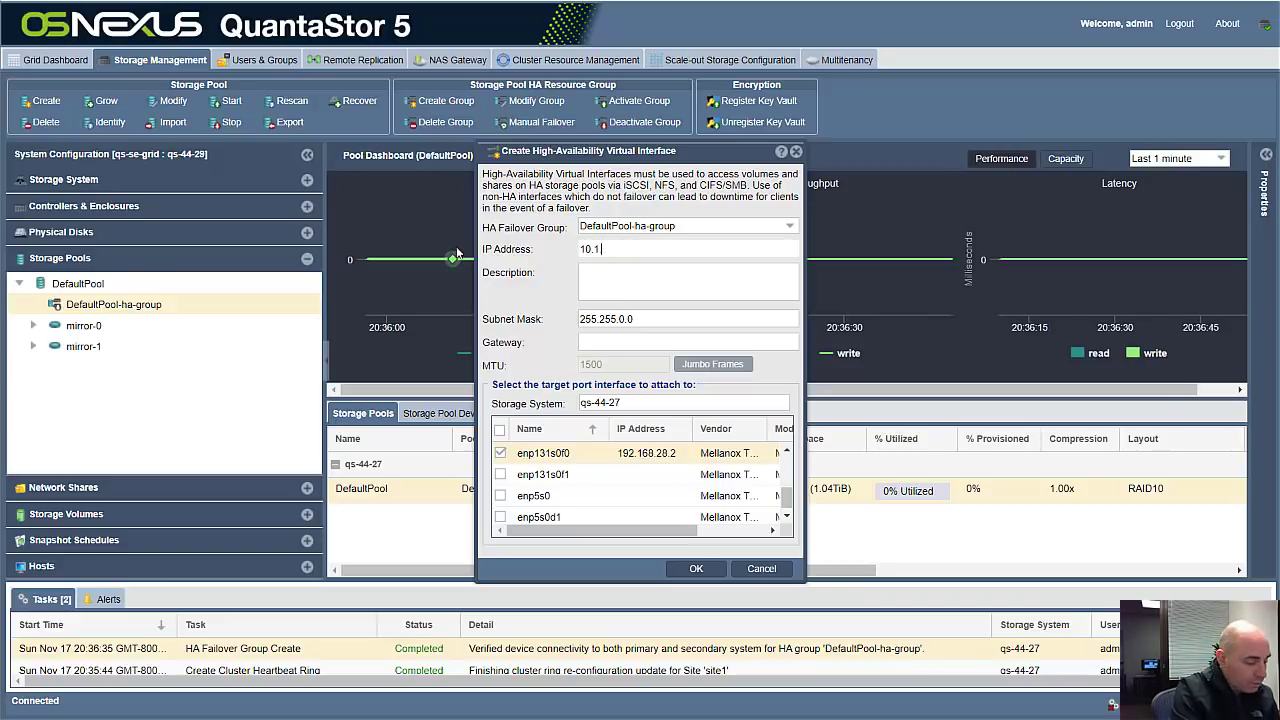
text(.44)
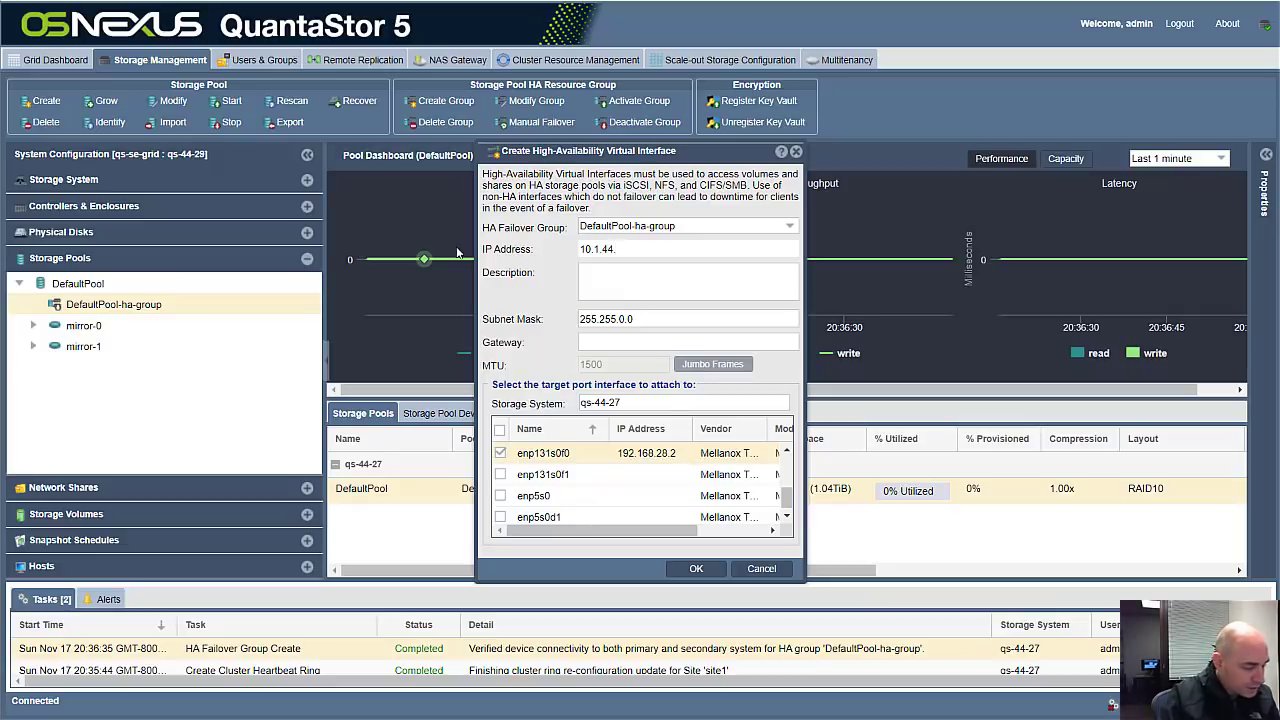
text(.2)
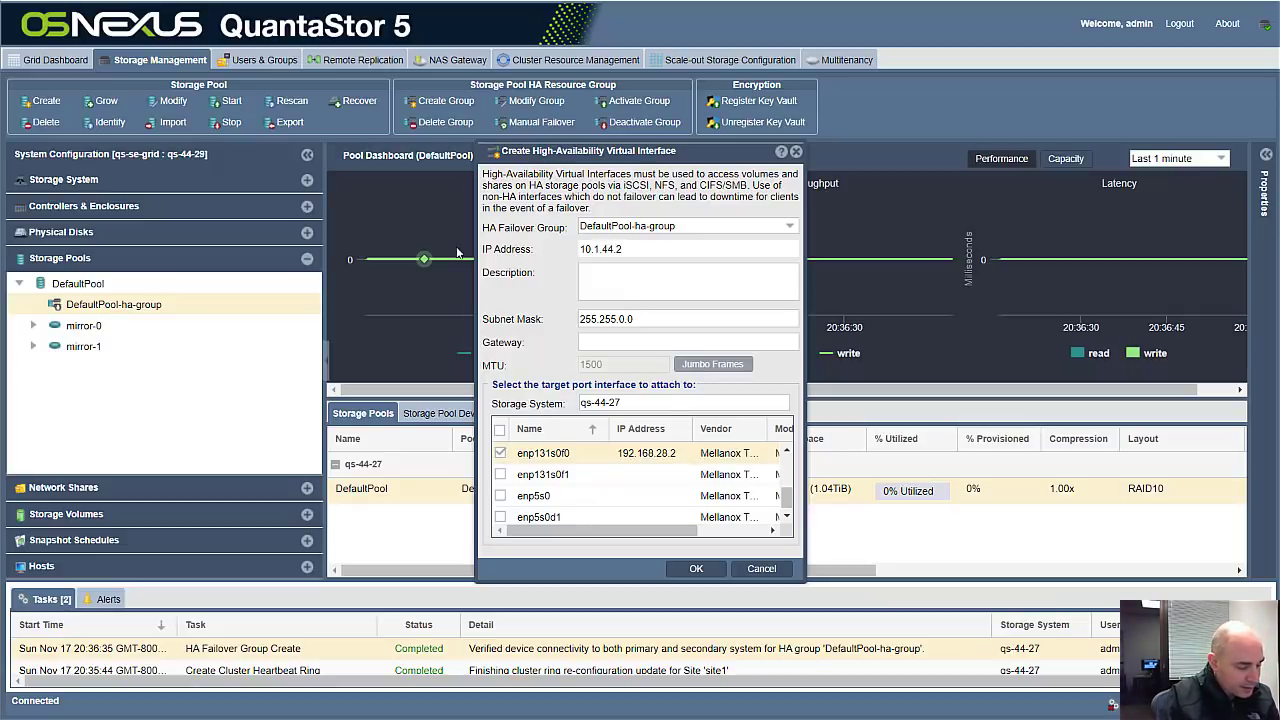
text(9)
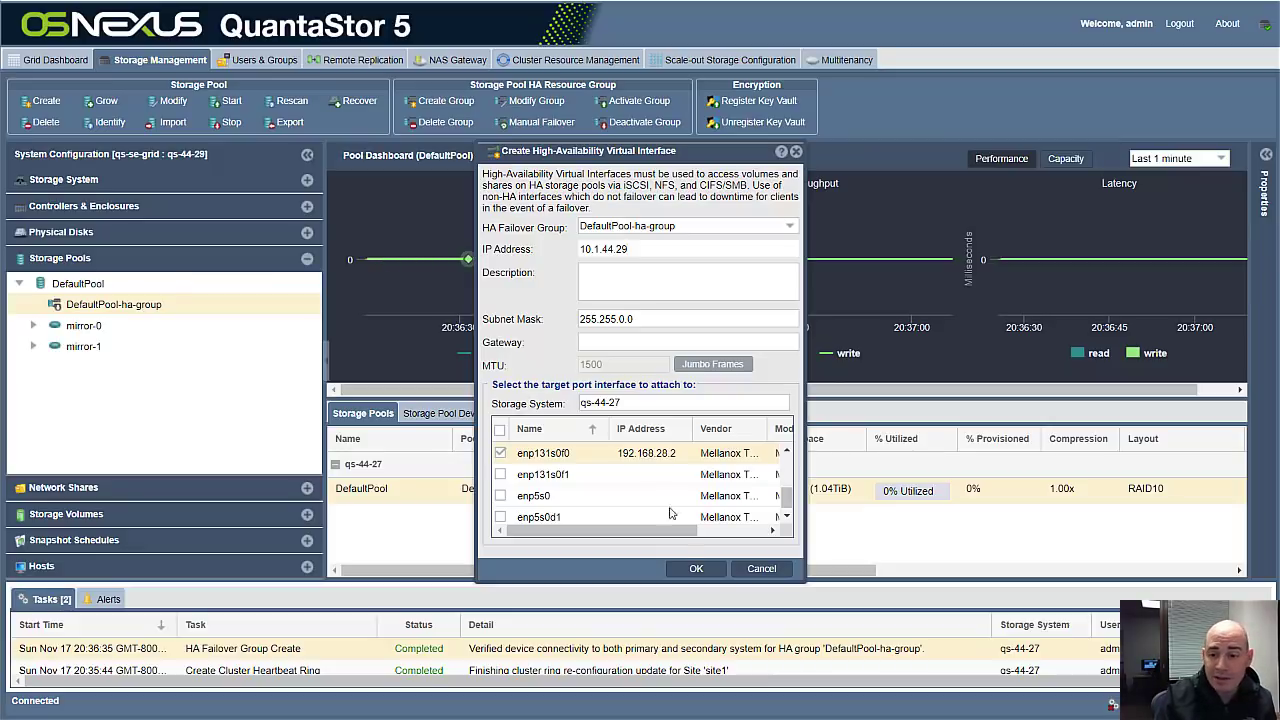
click(697, 568)
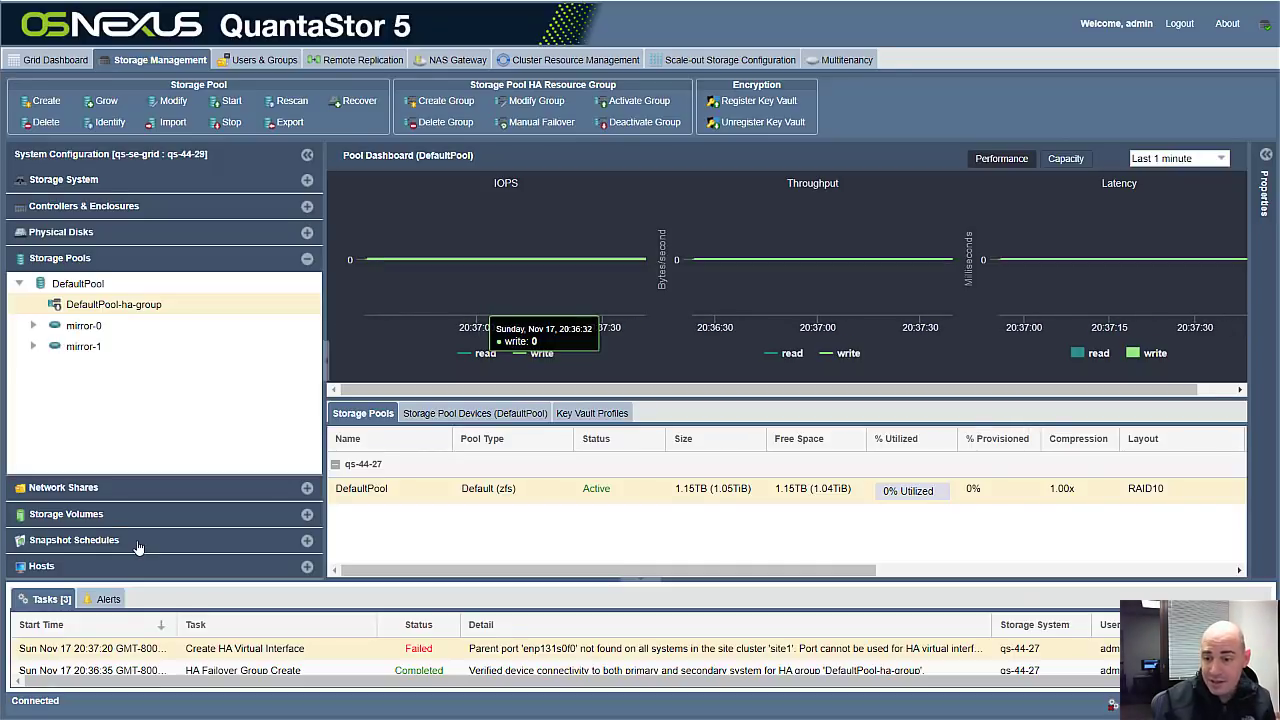
Create a high-availability virtual interface for DefaultPool-ha-group with IP address 10.1.44.29, attached to port eno1 of qs-44-27
right_click(140, 307)
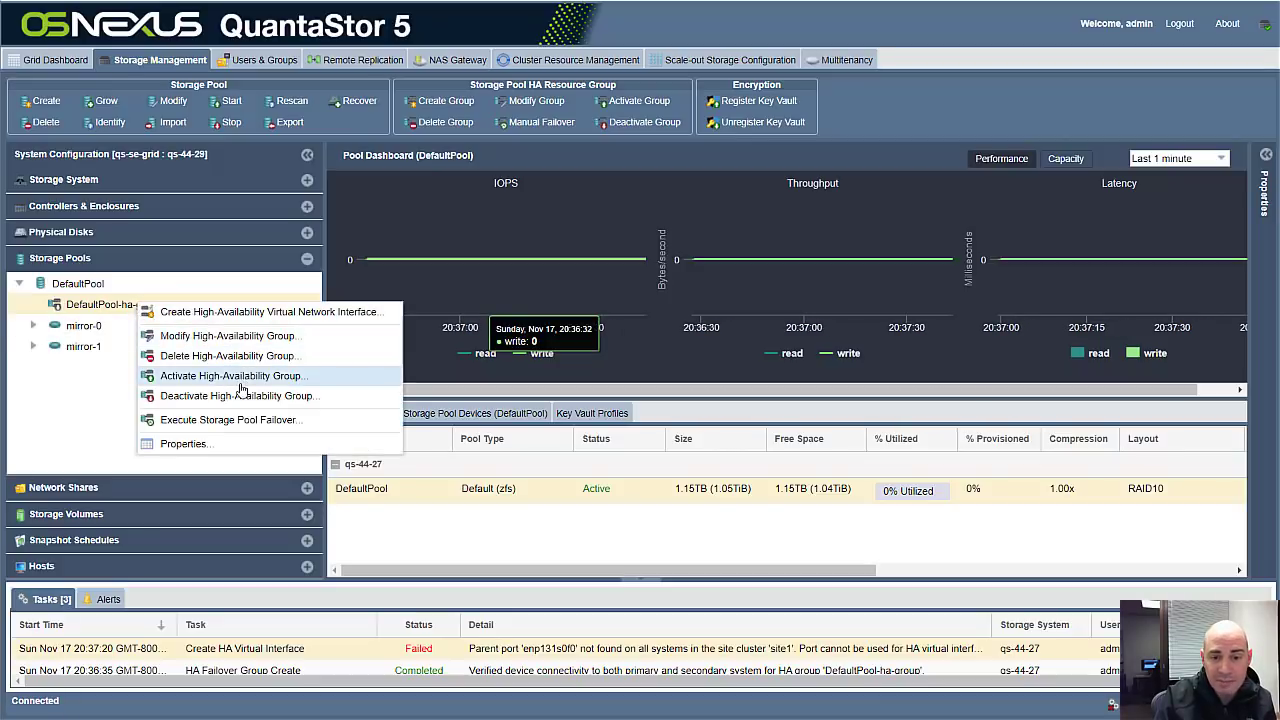
click(268, 318)
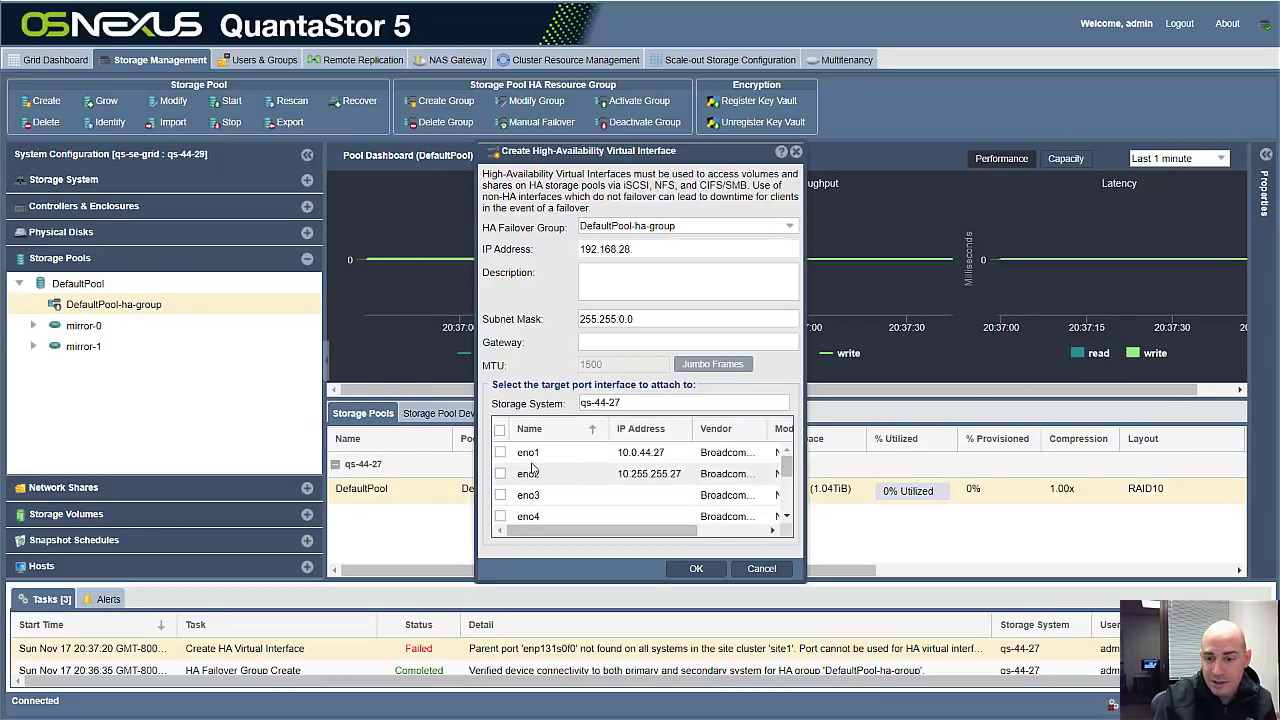
click(499, 453)
click(652, 250)
drag(633, 249, 435, 262)
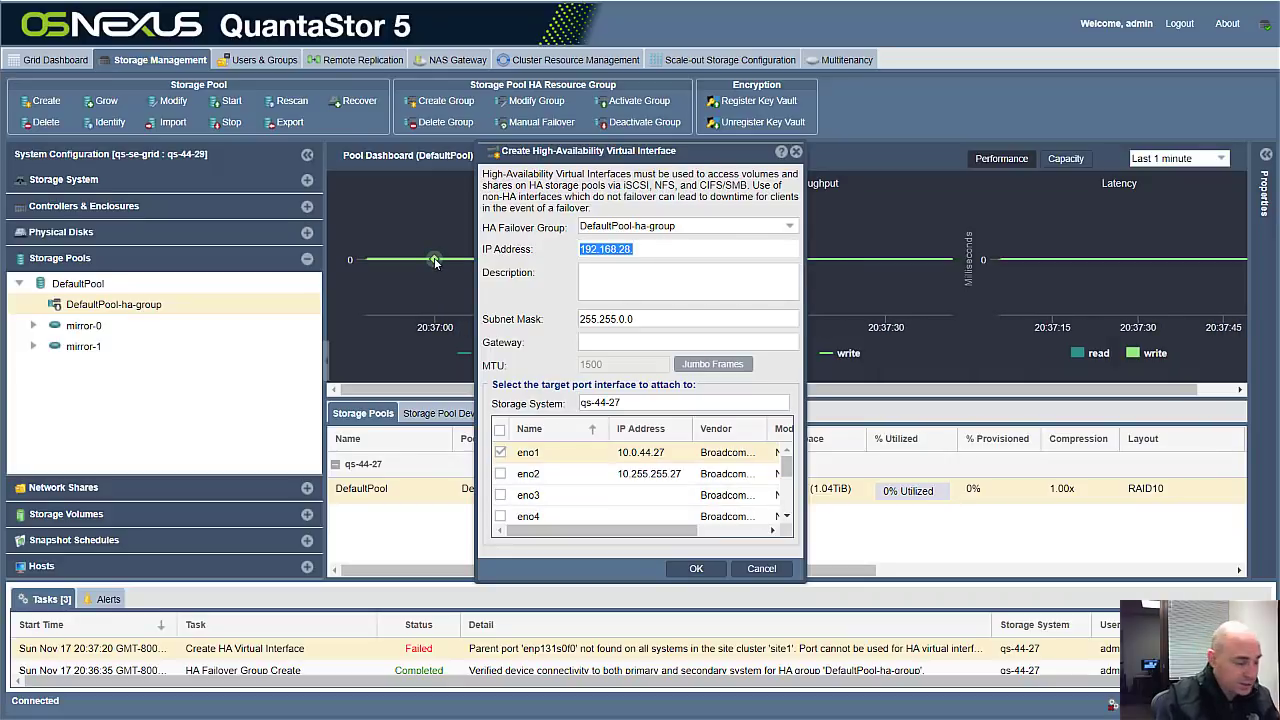
text(10)
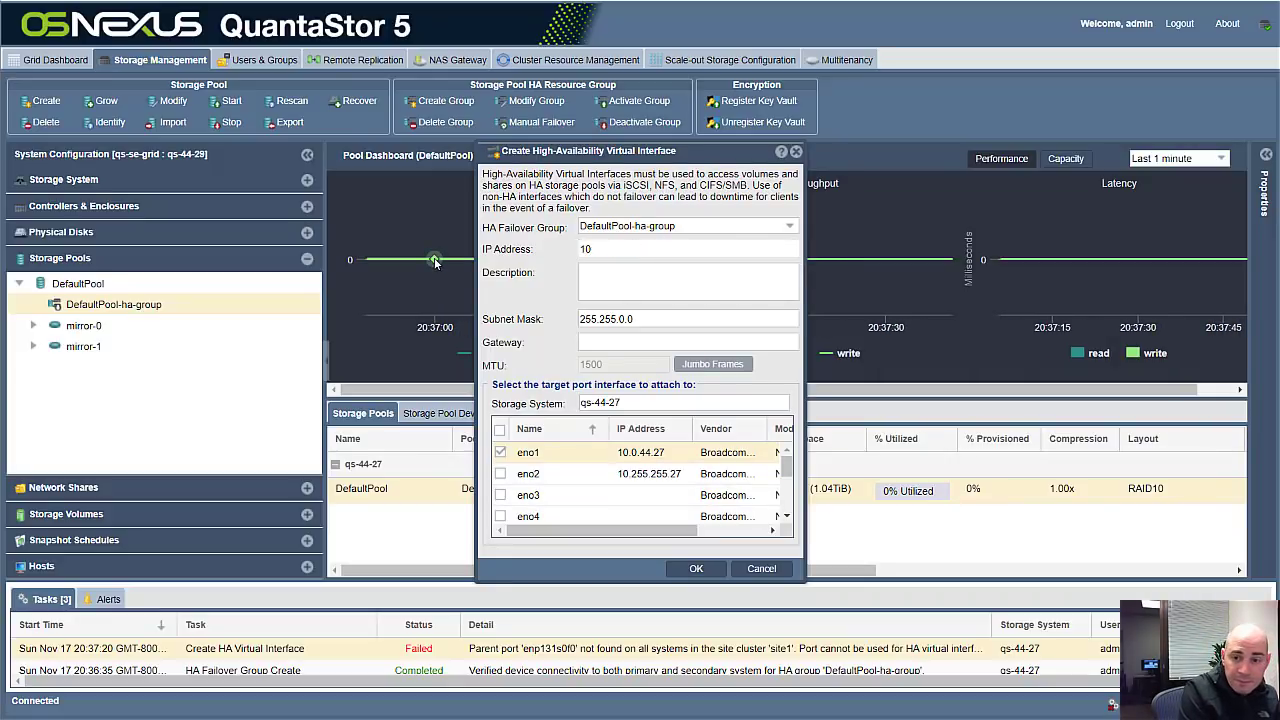
text(.0.44)
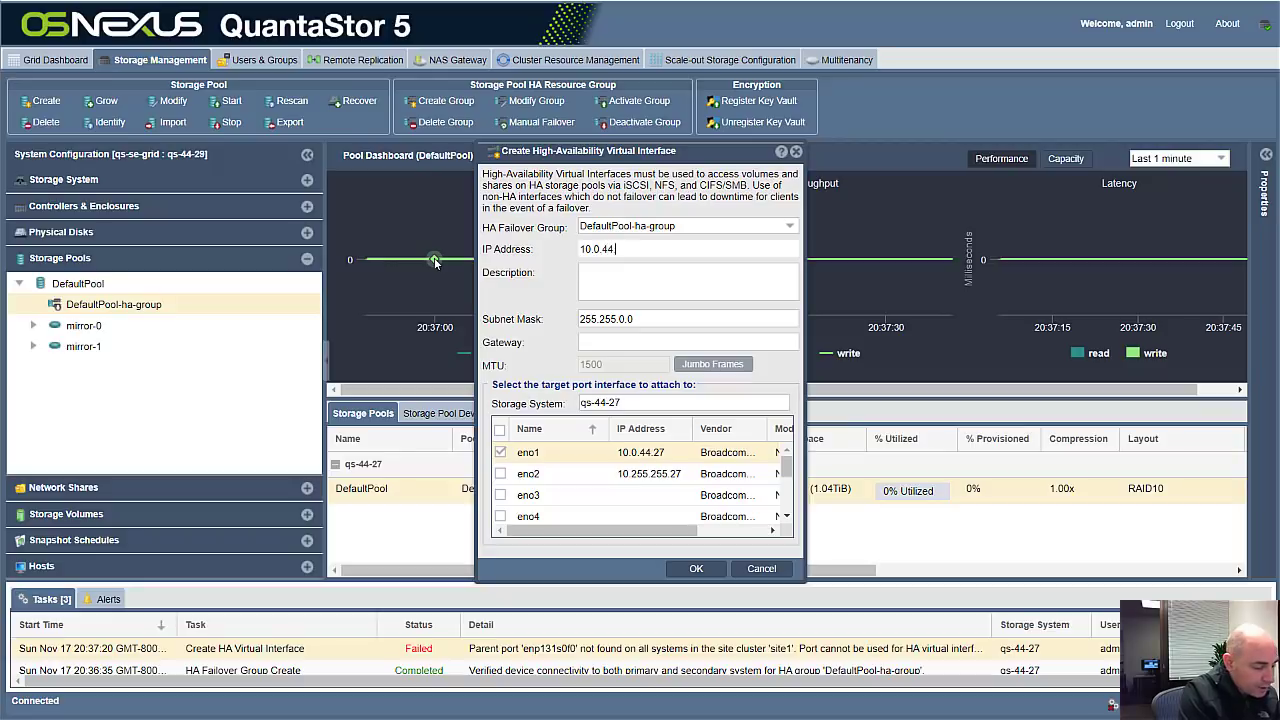
text(.29)
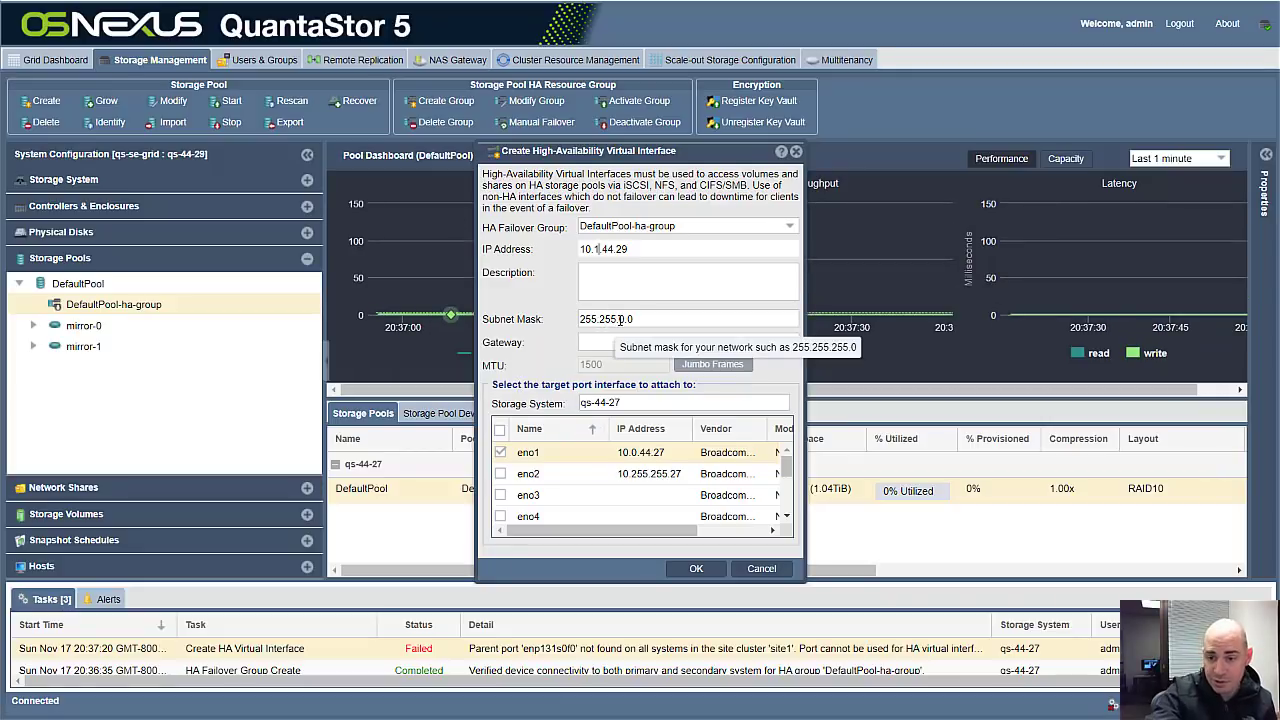
click(698, 570)
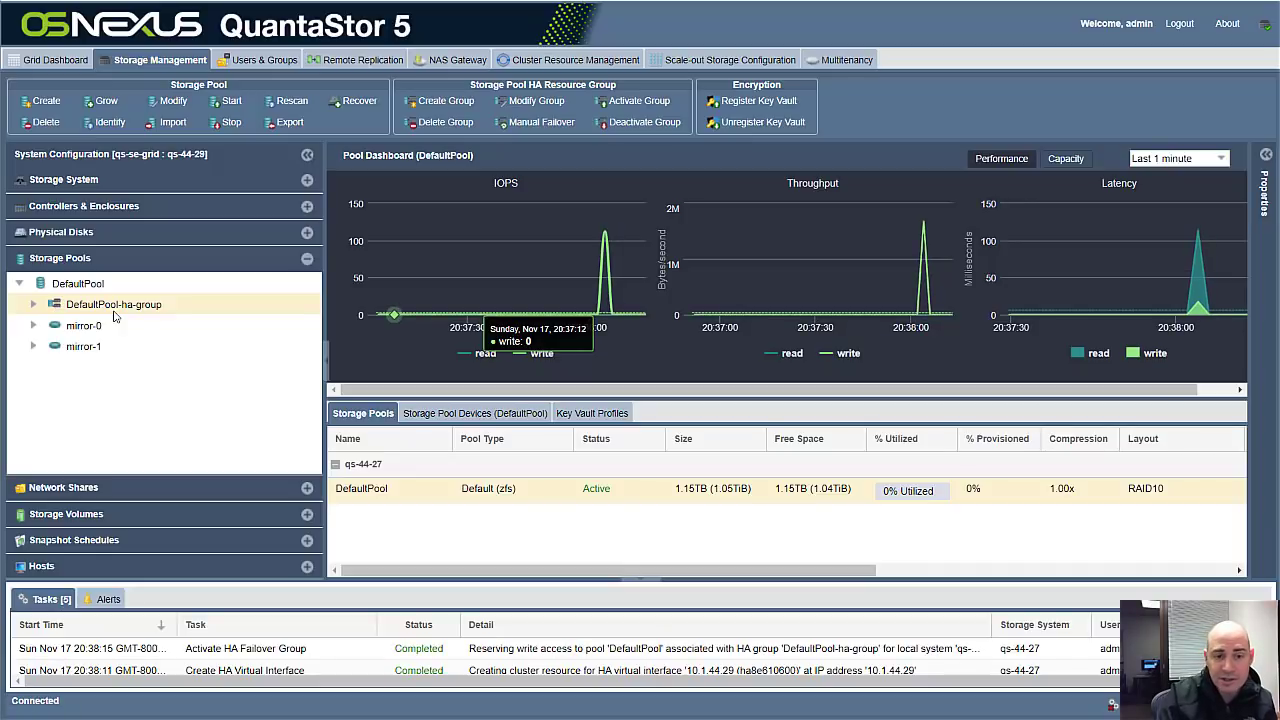
Expand DefaultPool-ha-group to examine its virtual interface and check which system hosts DefaultPool
click(34, 304)
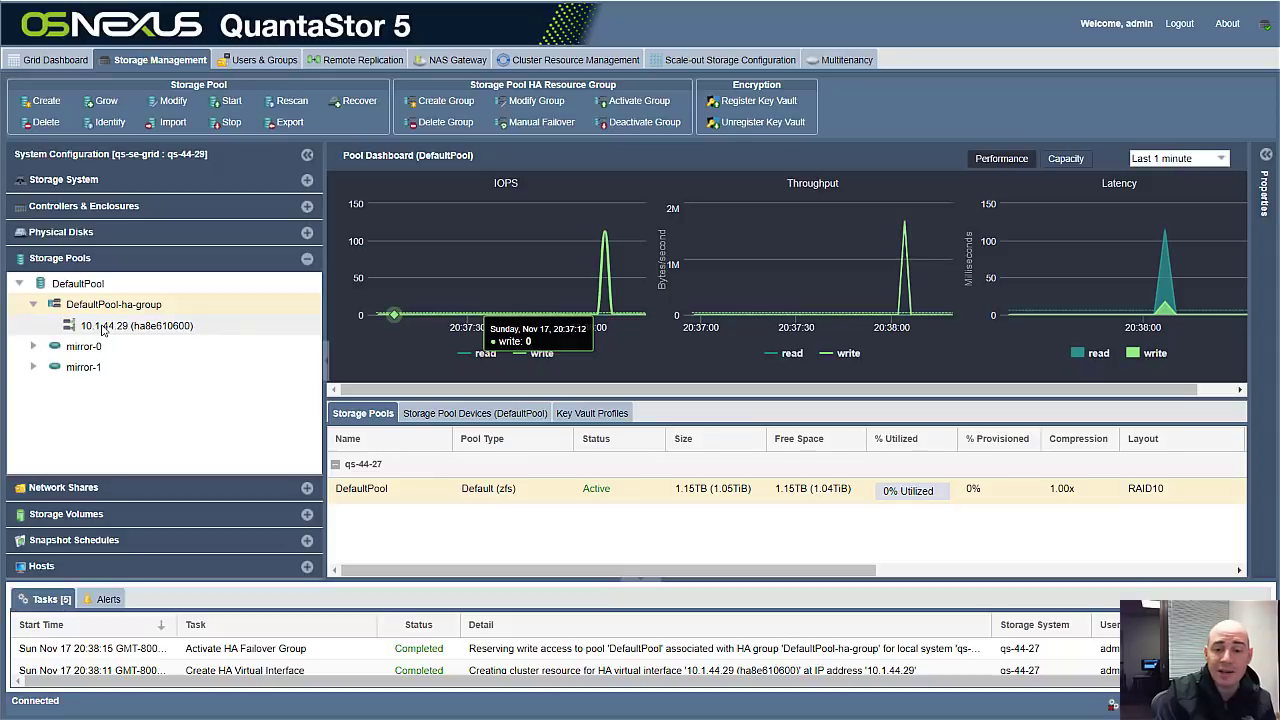
click(353, 468)
click(353, 470)
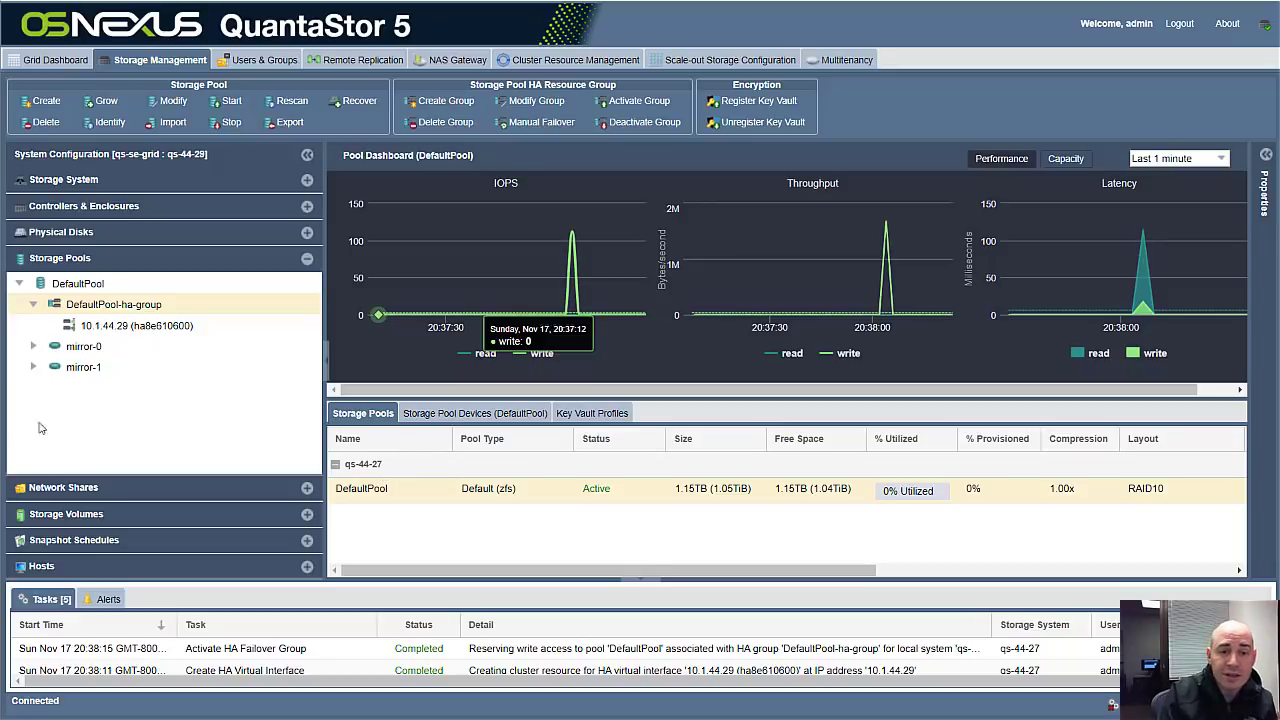
Execute a manual failover of DefaultPool to qs-44-29, completing it even if the export stage fails
right_click(71, 288)
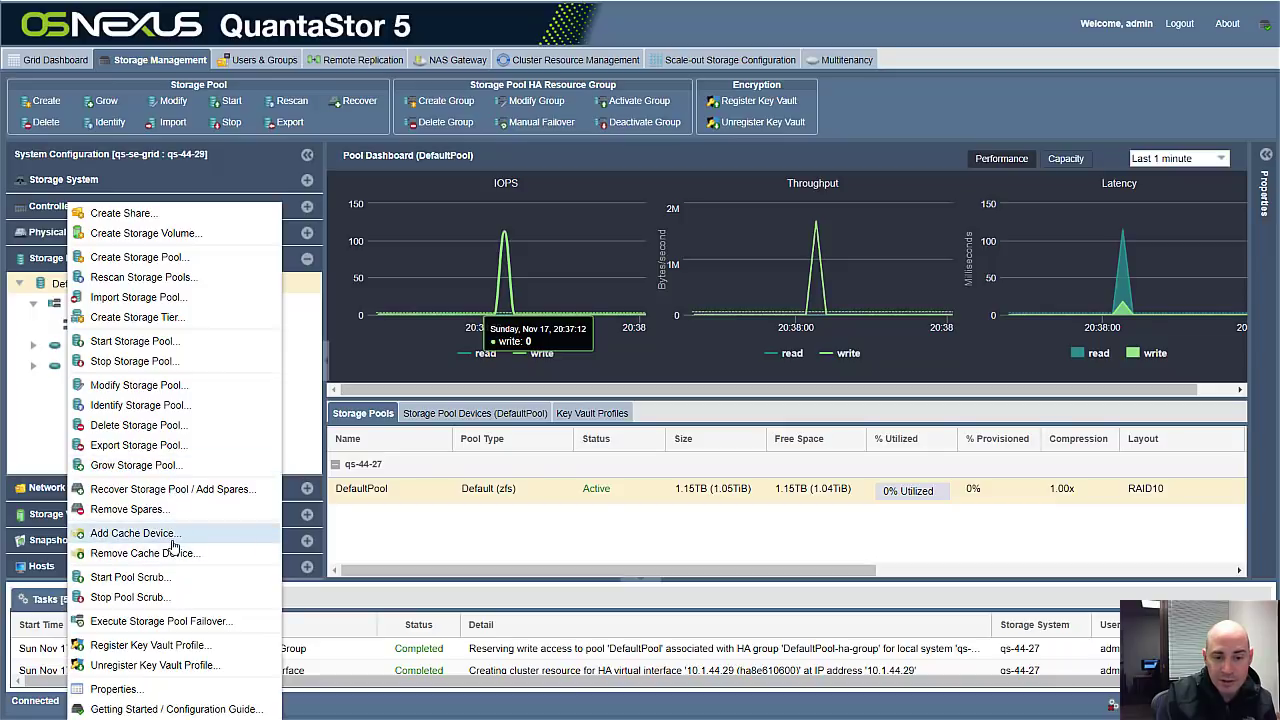
click(184, 622)
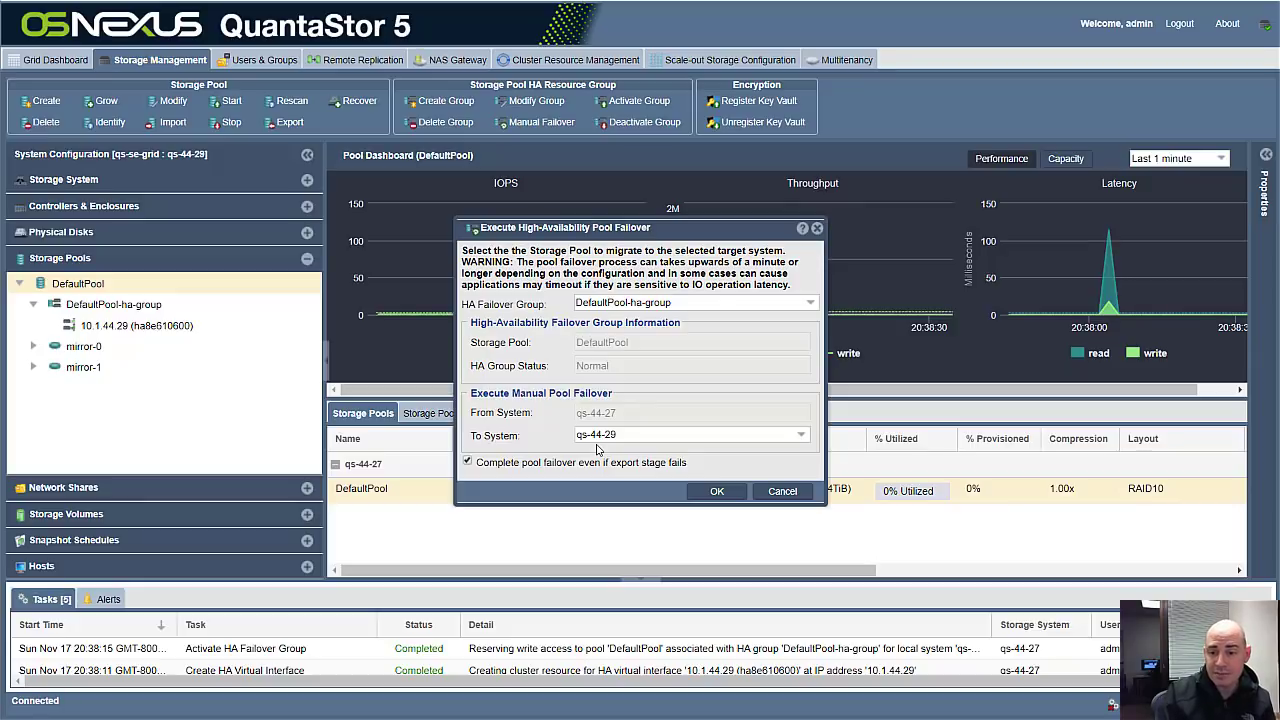
click(706, 492)
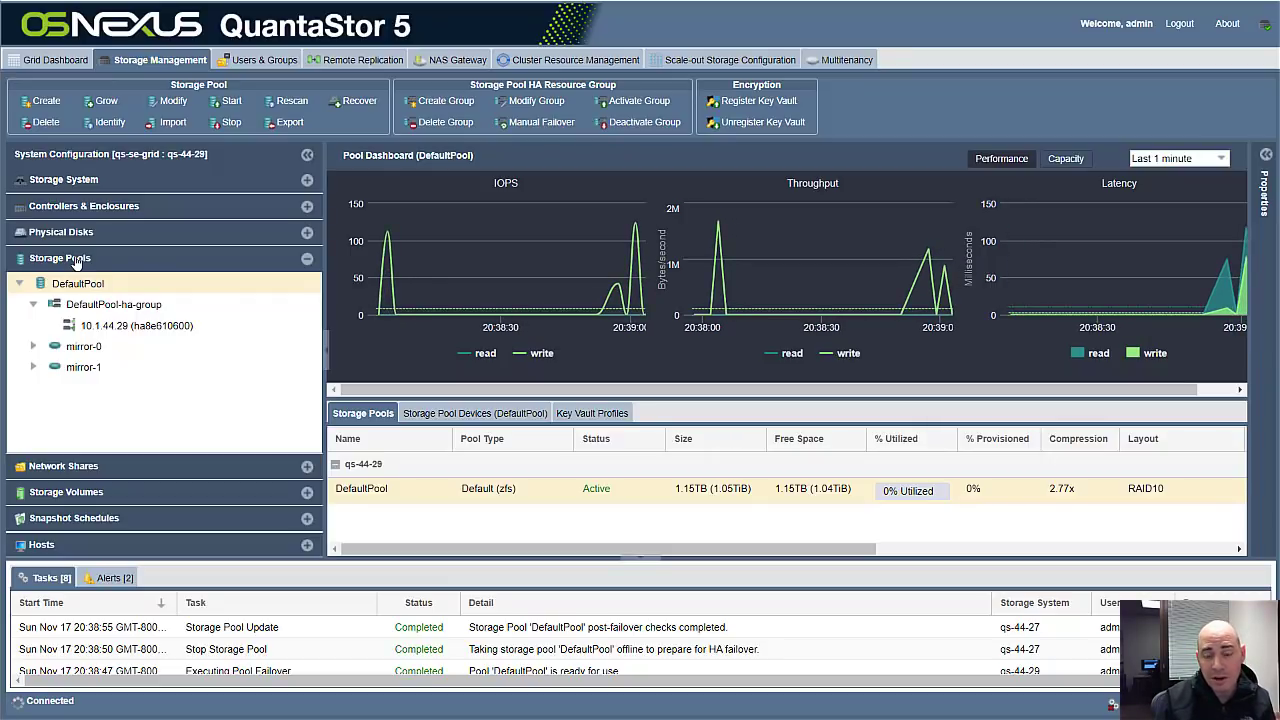
Examine the hardware enclosures and disk slots attached to the LSI SAS 9300-8e controllers of qs-44-27 and qs-44-29
click(171, 212)
double_click(105, 256)
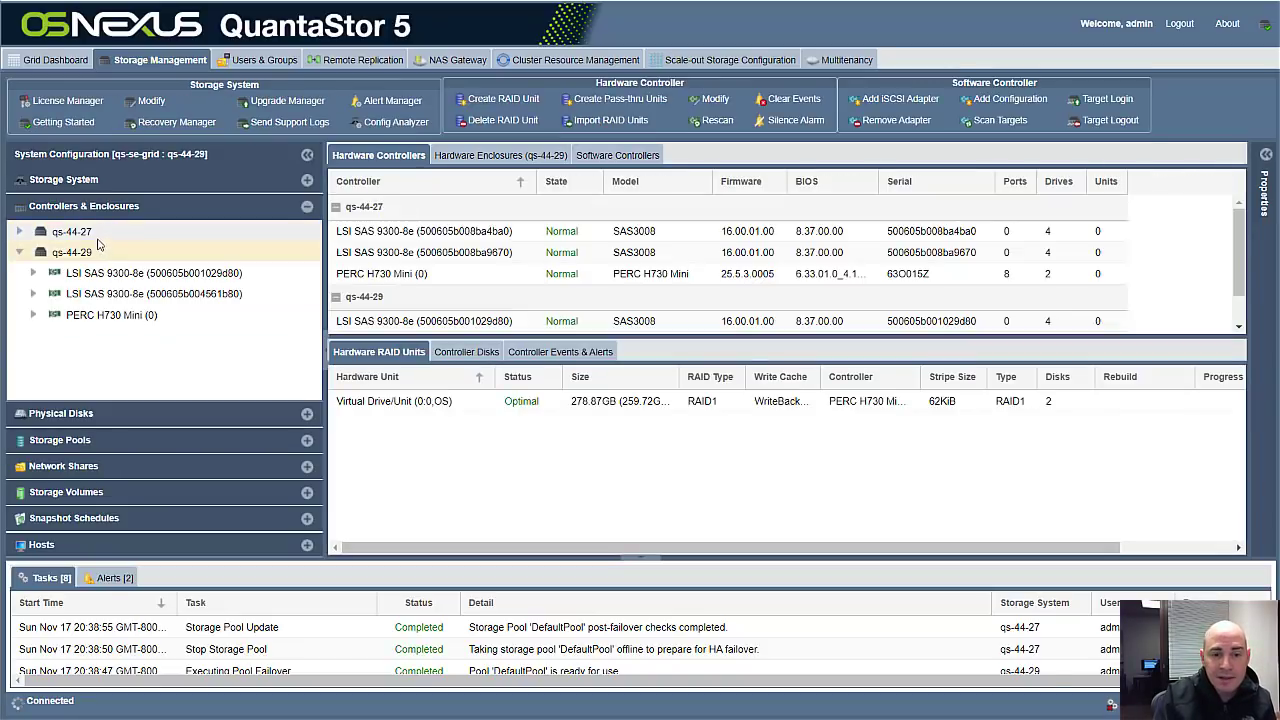
double_click(98, 233)
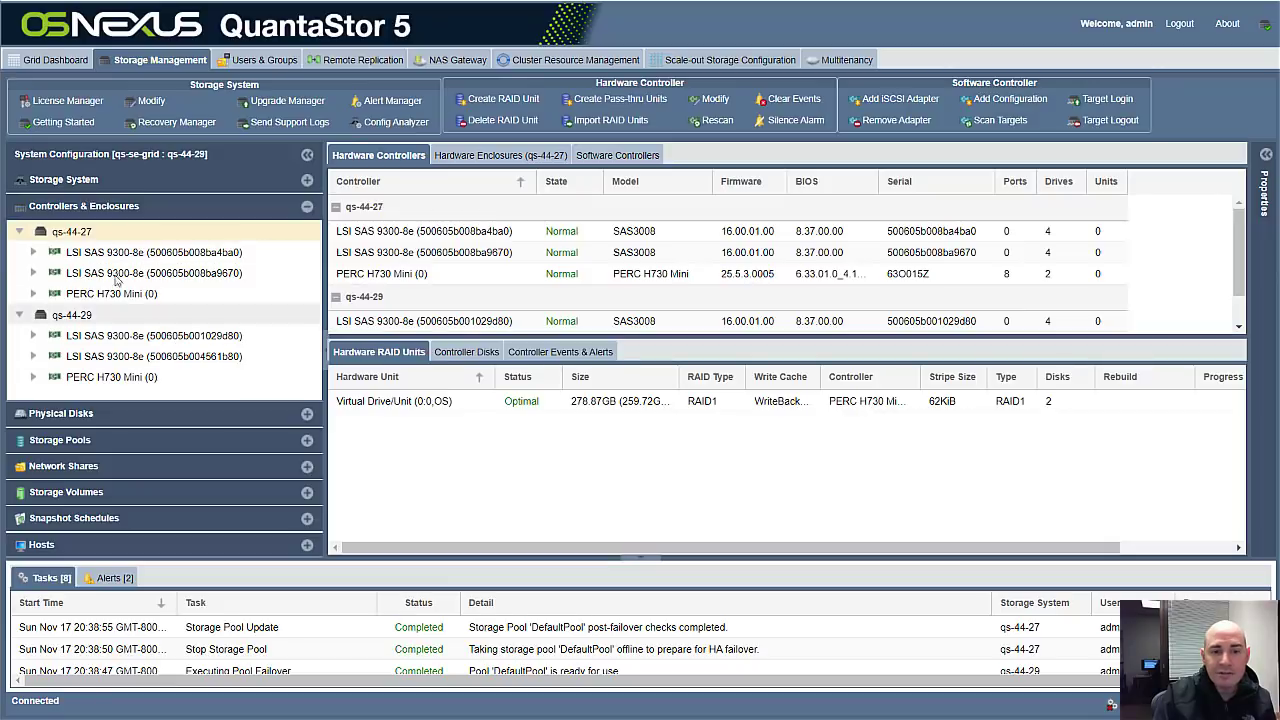
click(165, 252)
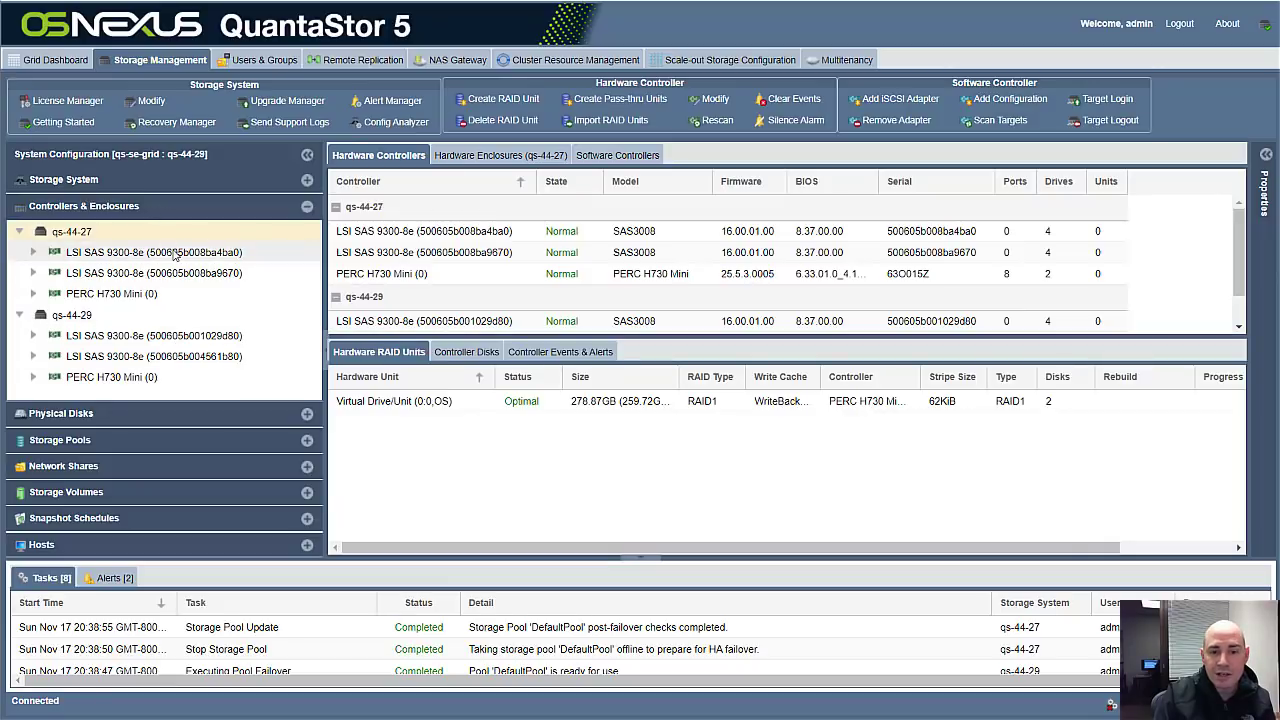
click(543, 157)
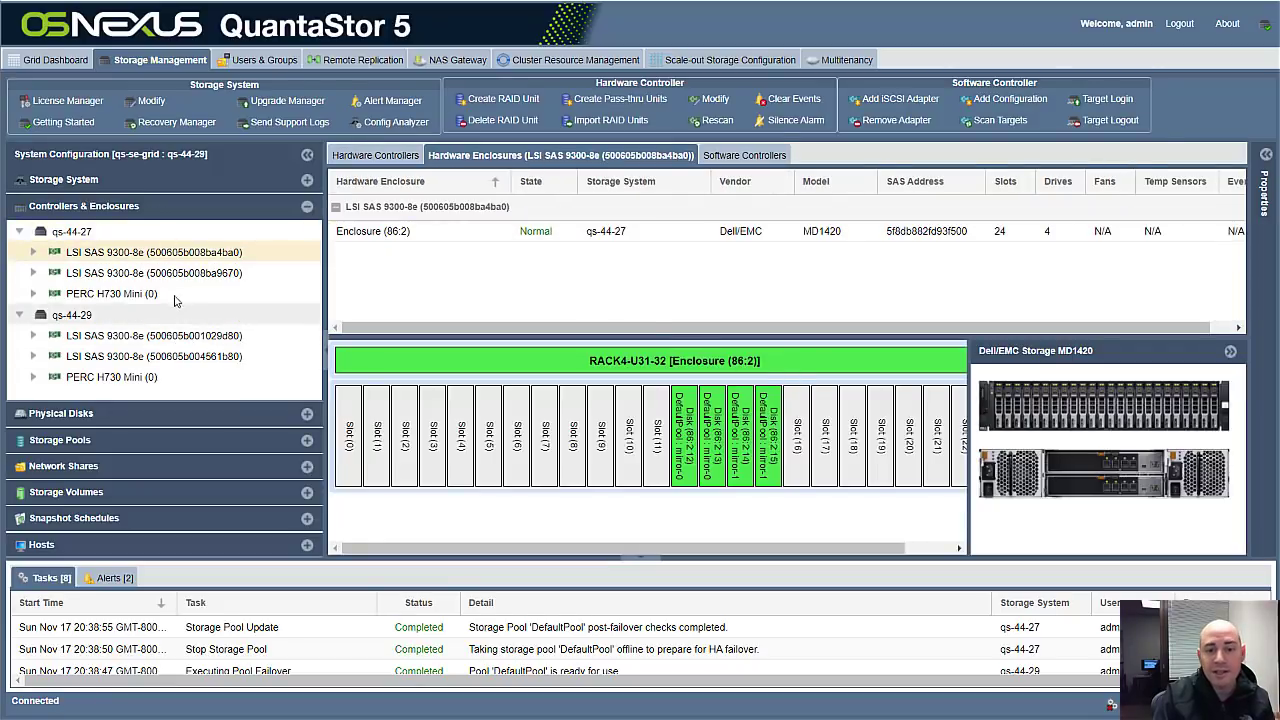
click(186, 335)
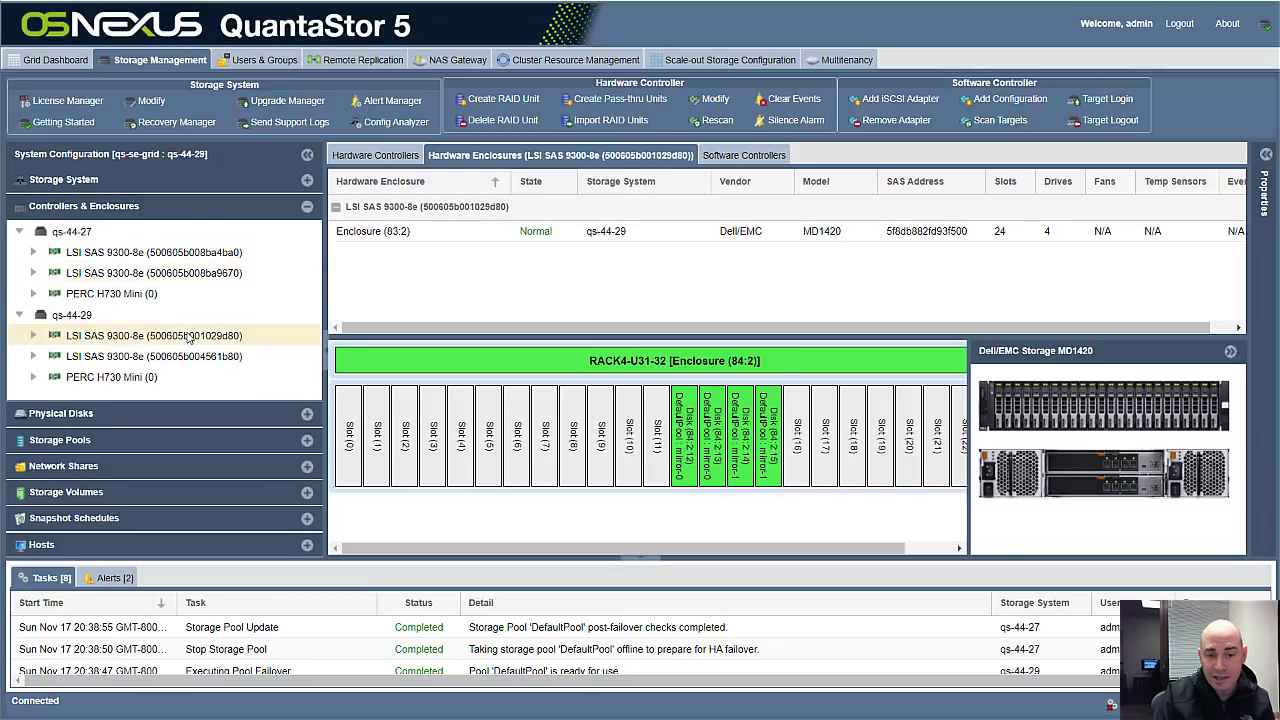
click(184, 357)
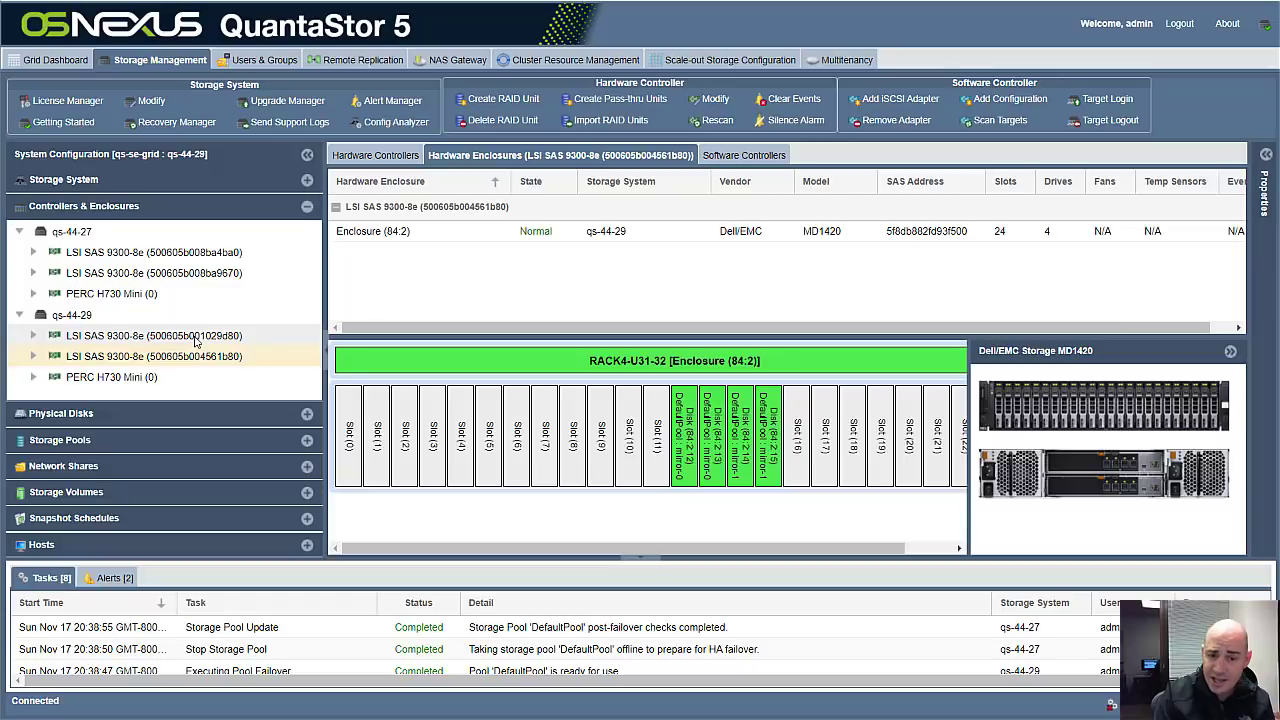
click(196, 338)
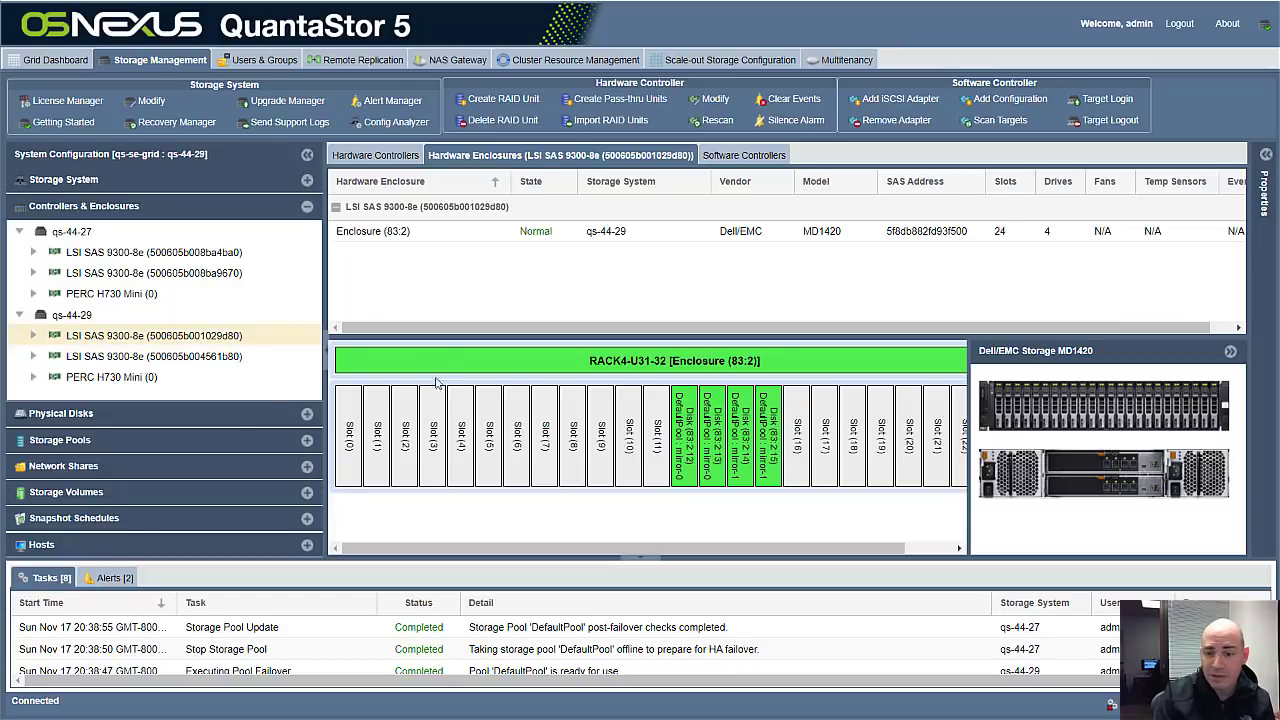
Open the Getting Started guide at the Highly-Available Pool Setup (ZFS) workflow to review its steps
click(133, 257)
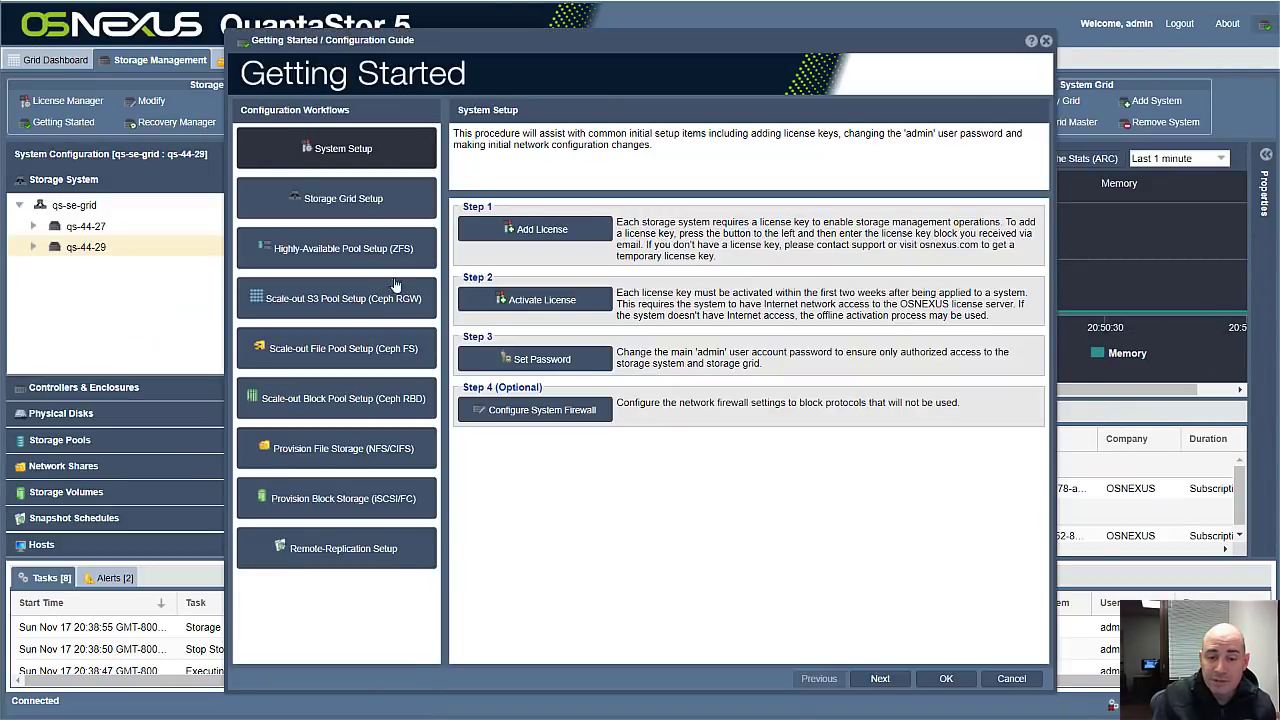
click(340, 250)
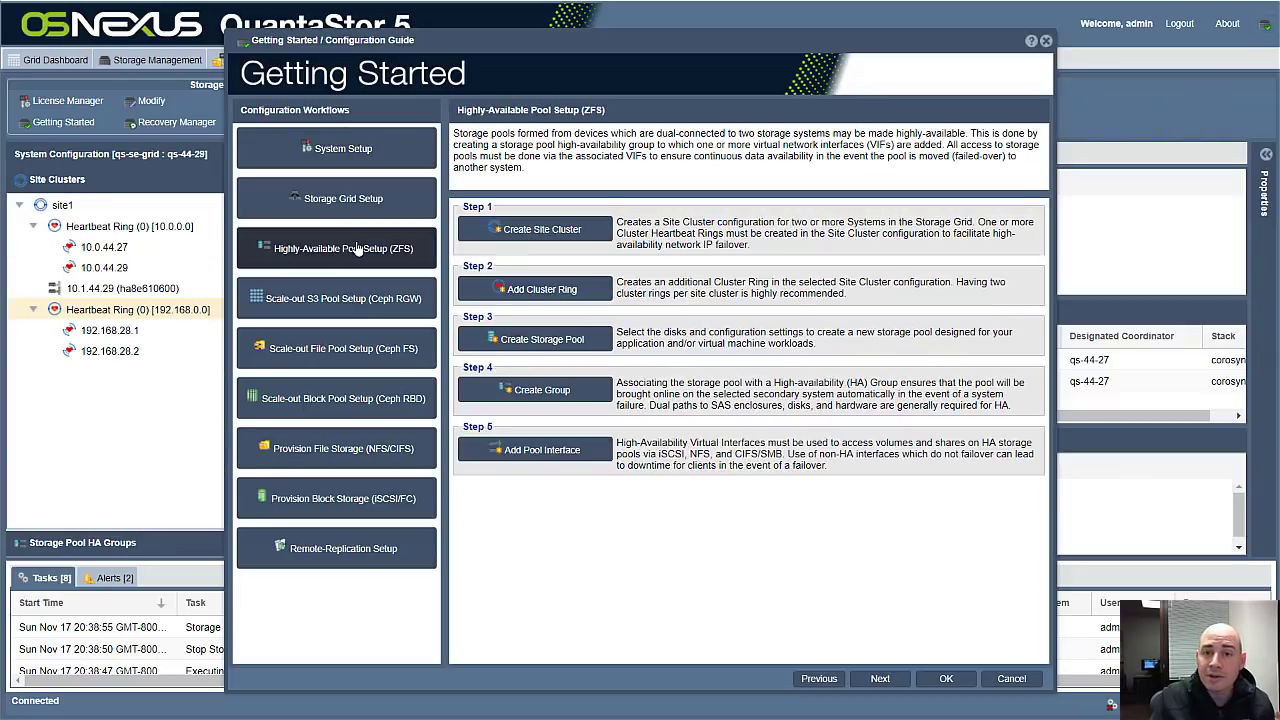